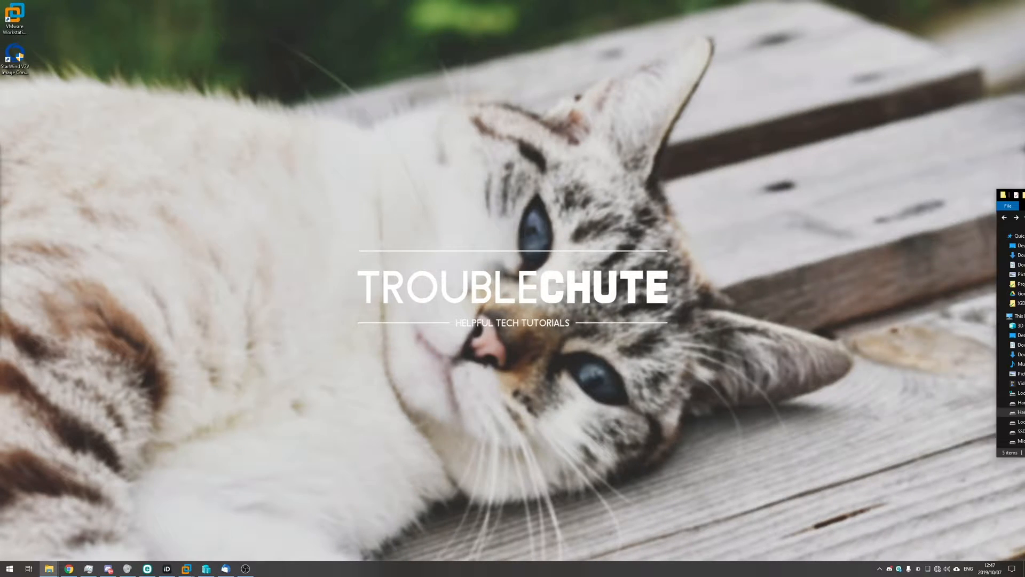
Centre the Explorer window and go into the Windows 10 x64 folder listing its log and vmdk files
drag(1017, 192, 621, 170)
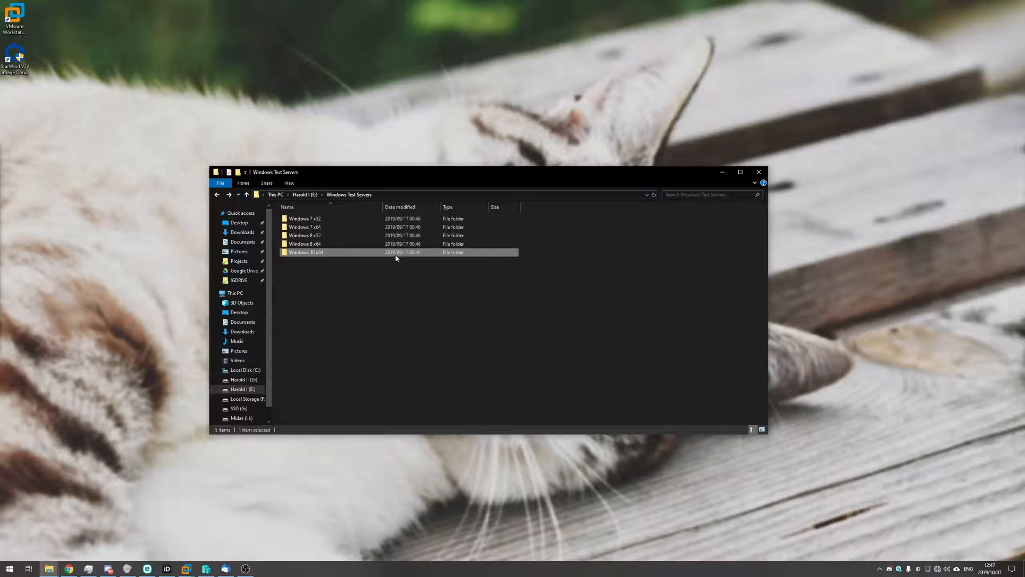
click(398, 290)
drag(368, 292, 398, 224)
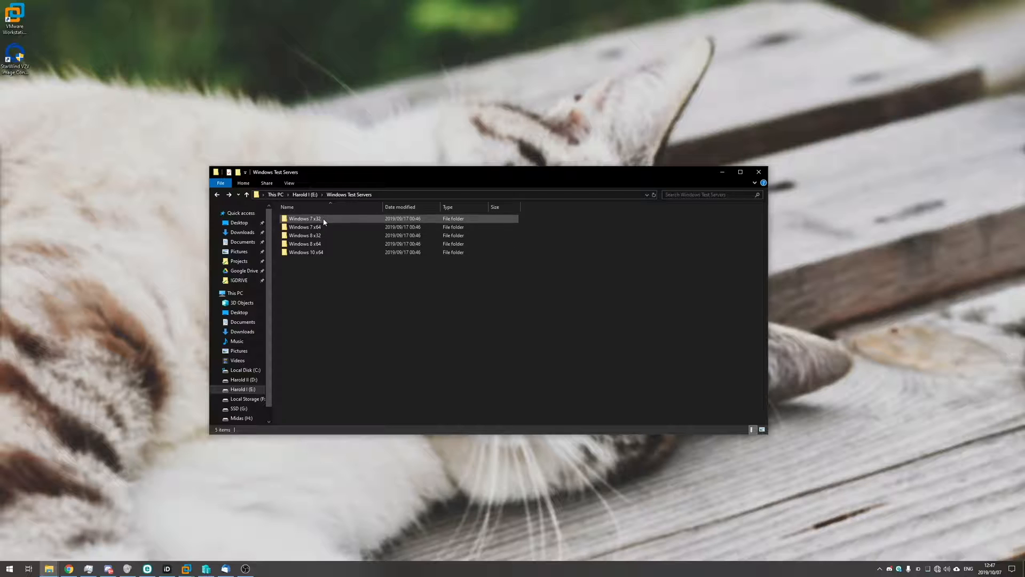
click(304, 236)
click(325, 253)
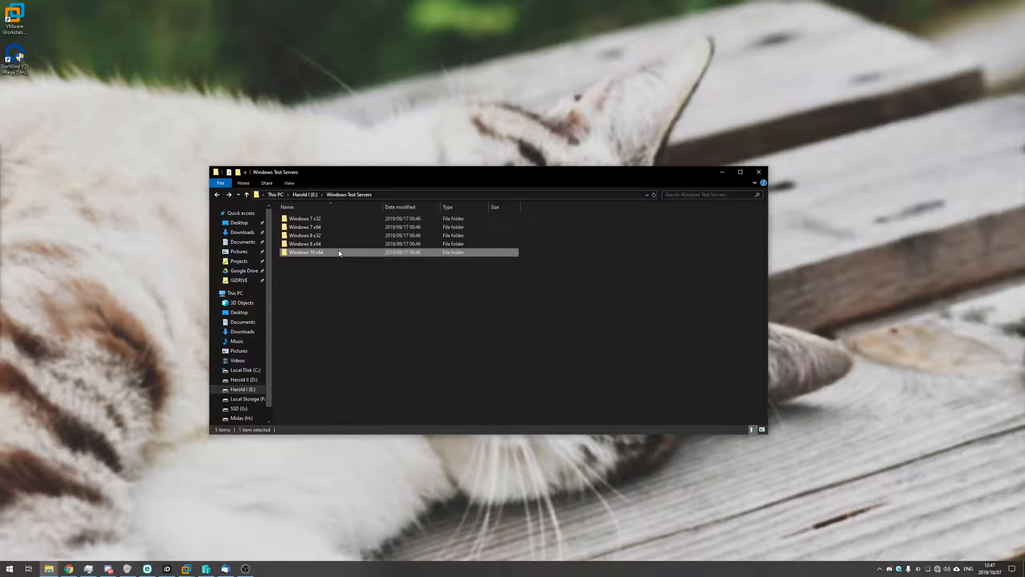
double_click(339, 253)
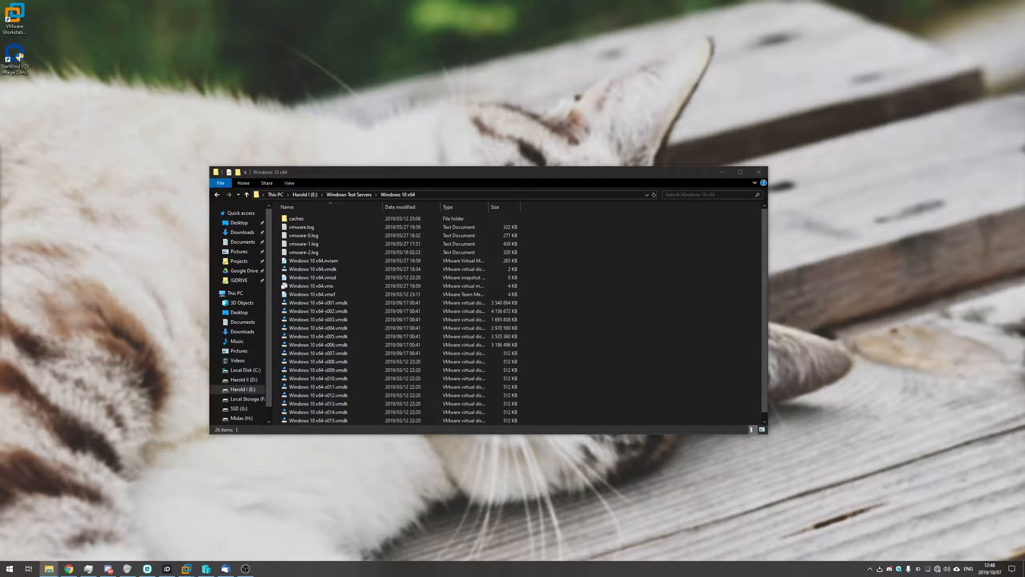
Launch Hyper-V Manager and select the Windows 10 and Windows7x64 virtual machines
drag(576, 239, 558, 303)
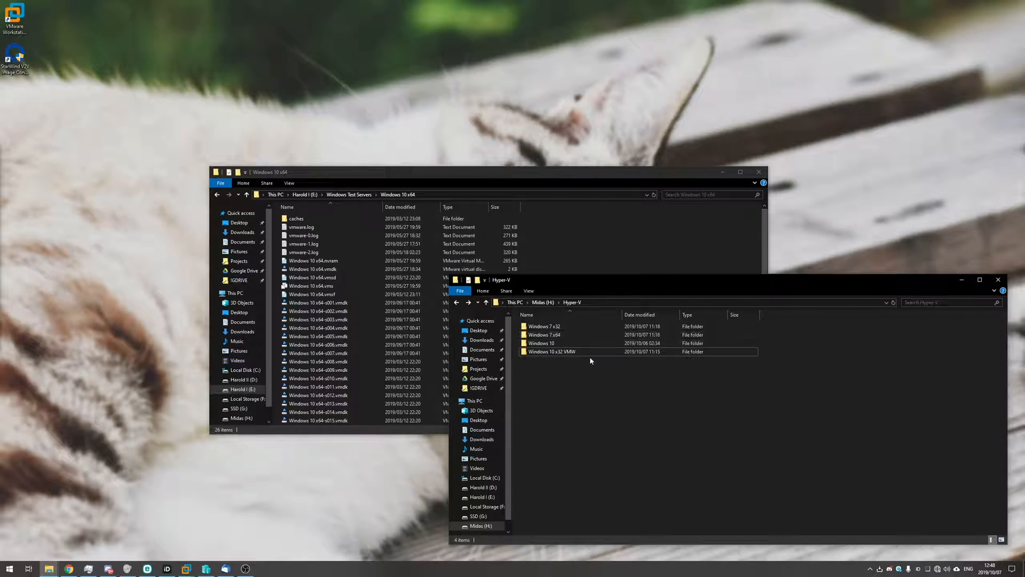
drag(590, 400, 561, 324)
click(641, 441)
click(206, 569)
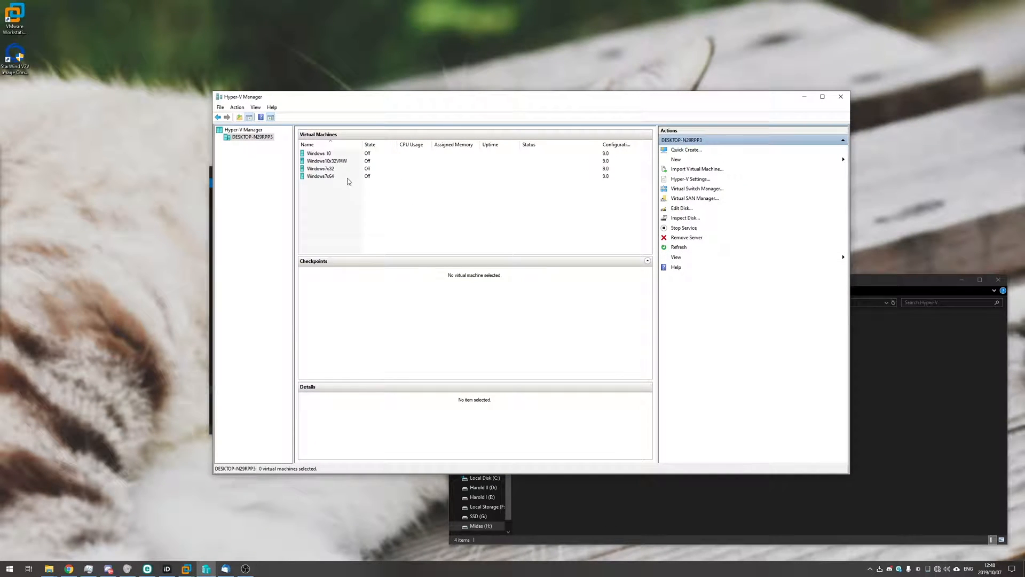
click(318, 153)
click(321, 175)
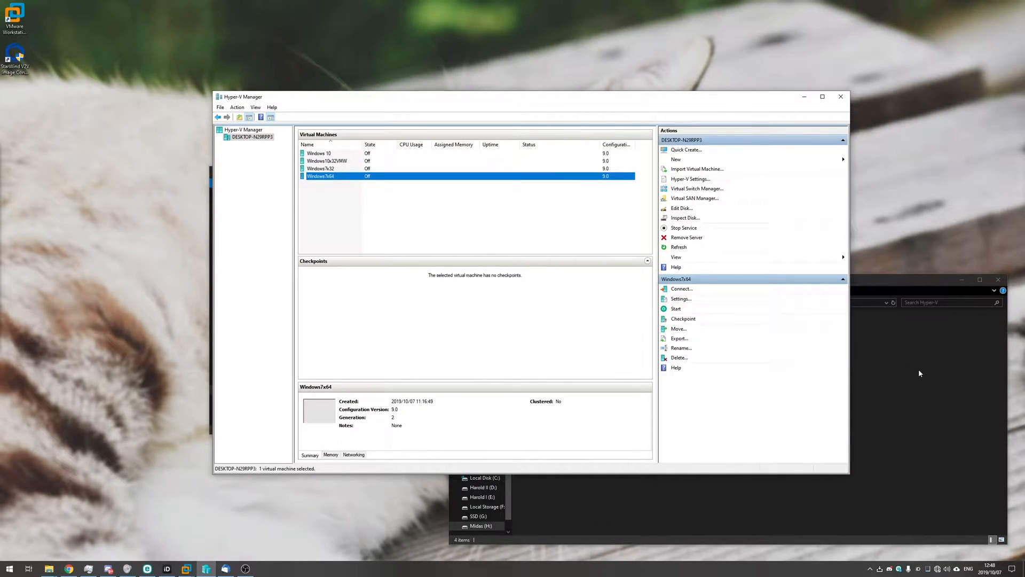
Select the four Hyper-V VM folders and move Hyper-V Manager up beside them
click(751, 389)
drag(751, 389, 561, 322)
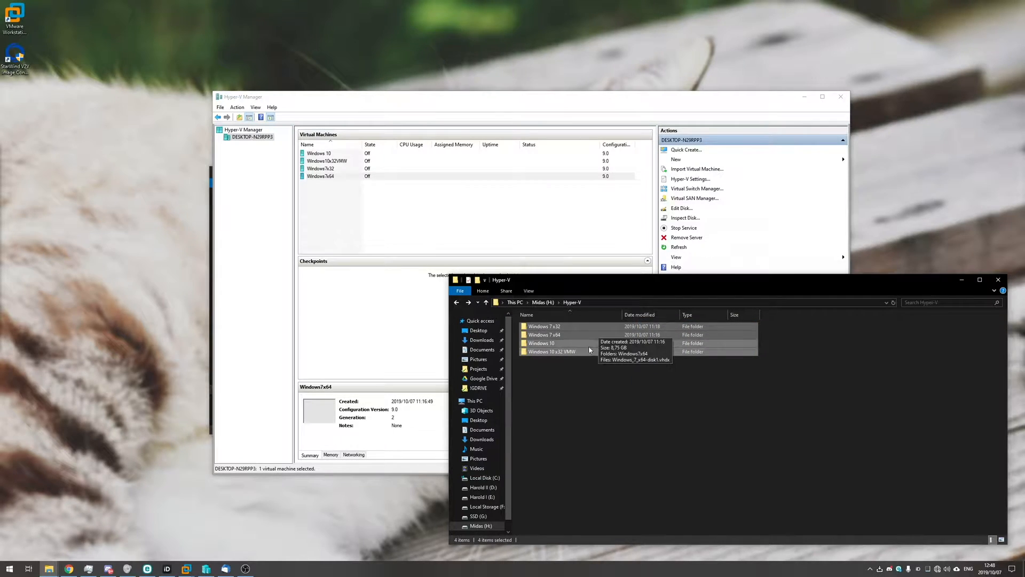
click(529, 96)
drag(528, 96, 596, 58)
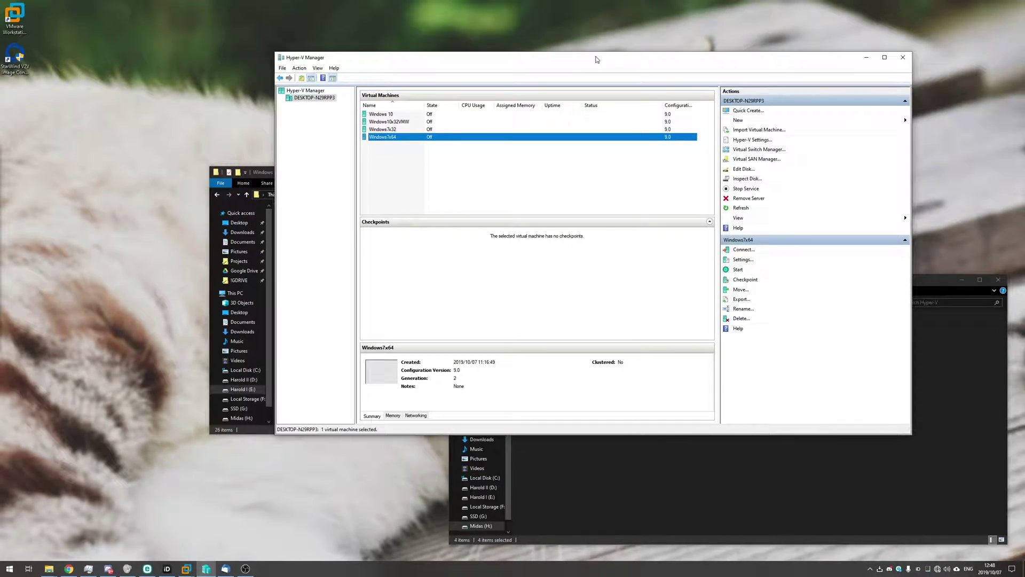
Reopen the Windows 10 x64 folder, select its split vmdk files and switch to VMware Workstation
click(270, 172)
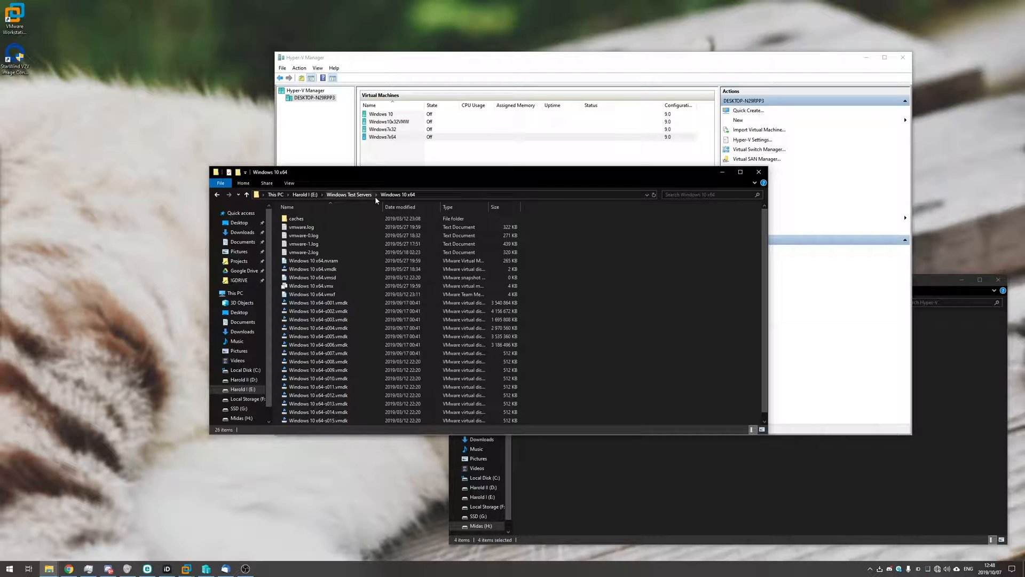
click(348, 195)
double_click(321, 243)
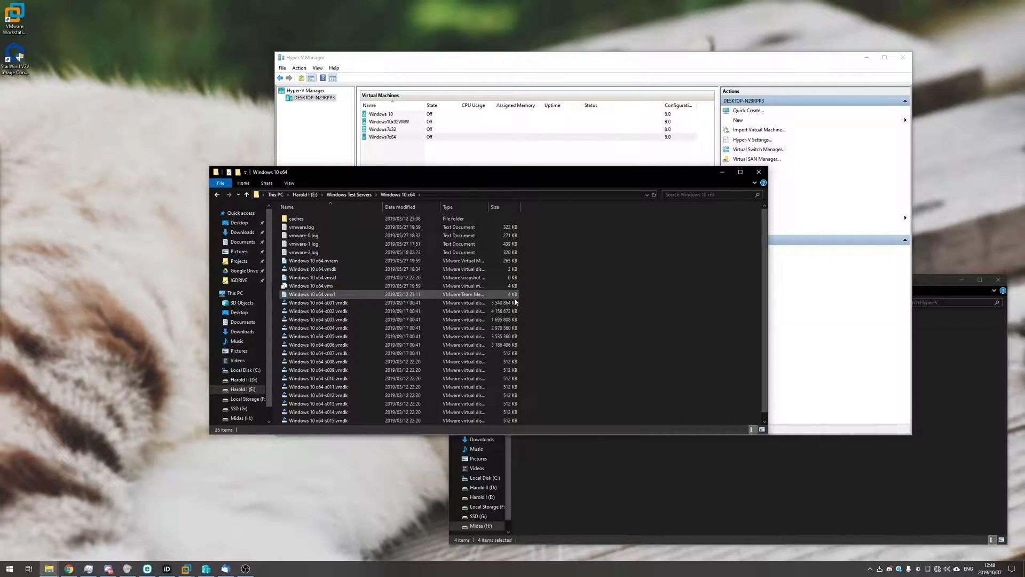
drag(529, 304, 459, 432)
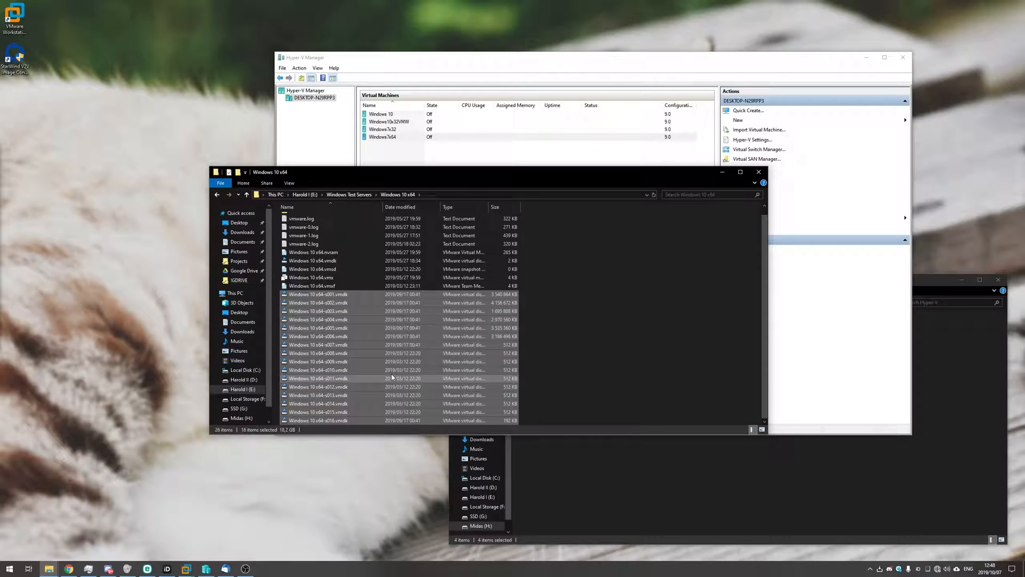
scroll(384, 265, up, 1)
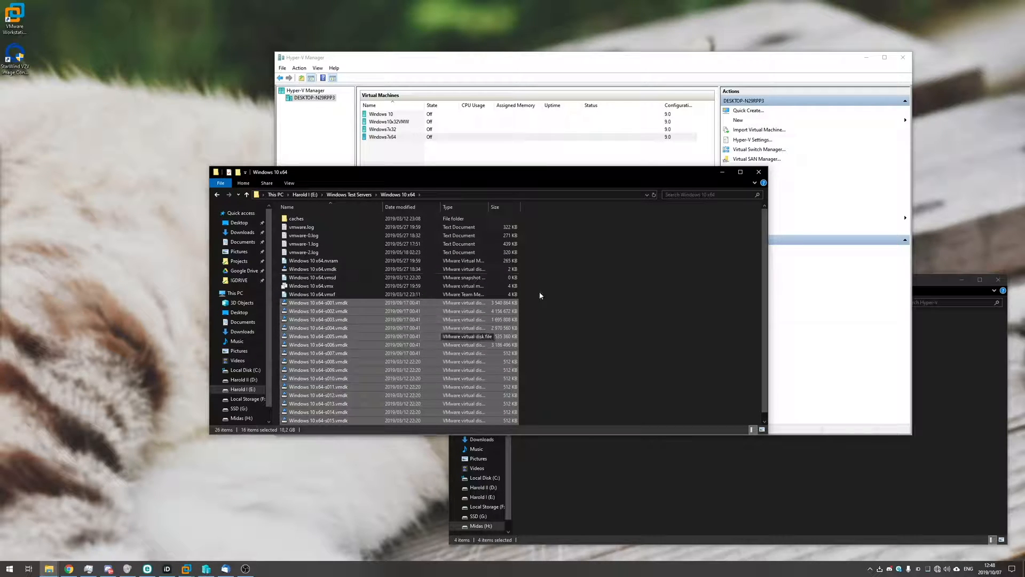
key(alt+Tab)
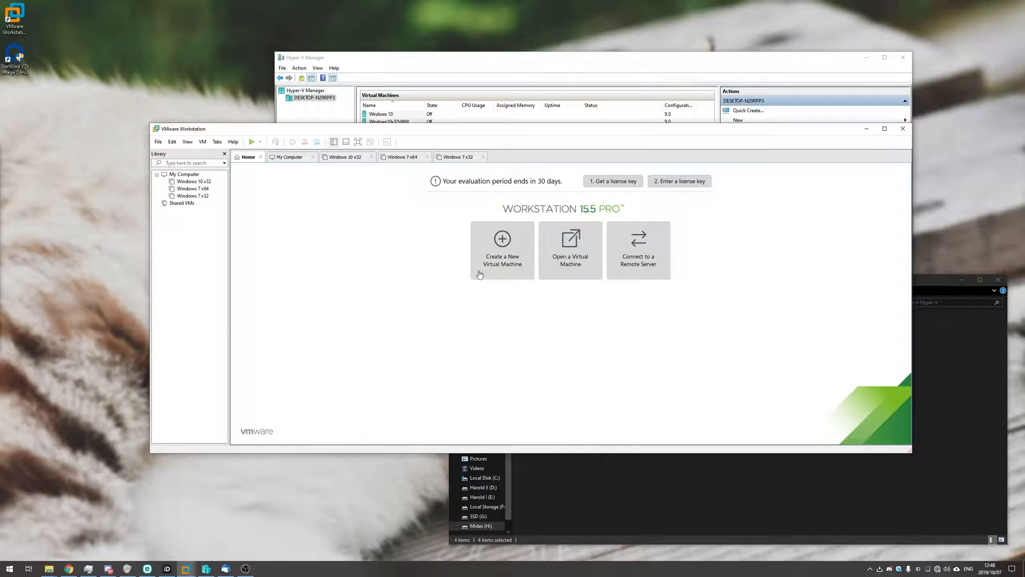
Show the Windows 10 x32 VM summary and start, then cancel, an Export to OVF
click(193, 181)
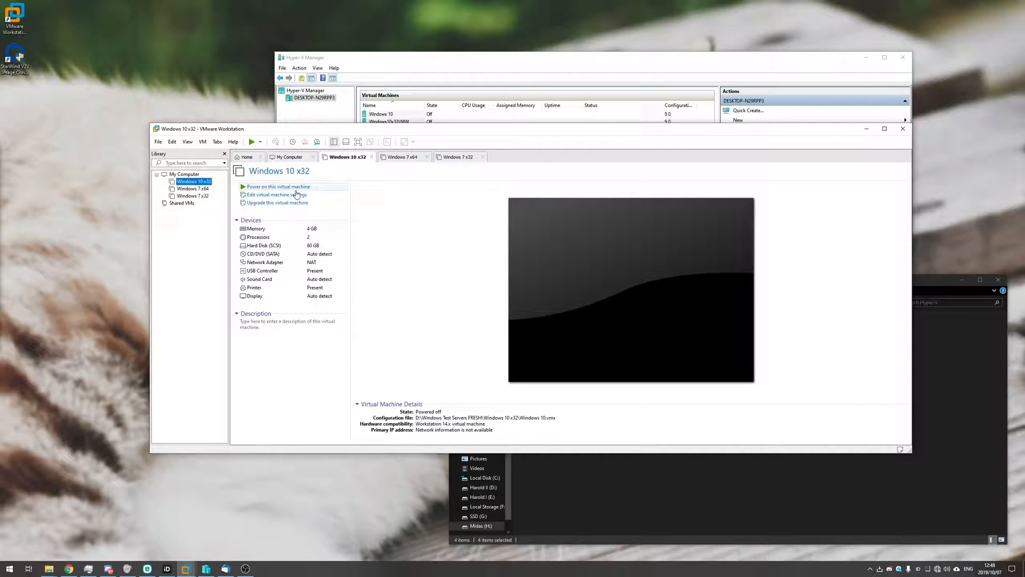
click(158, 141)
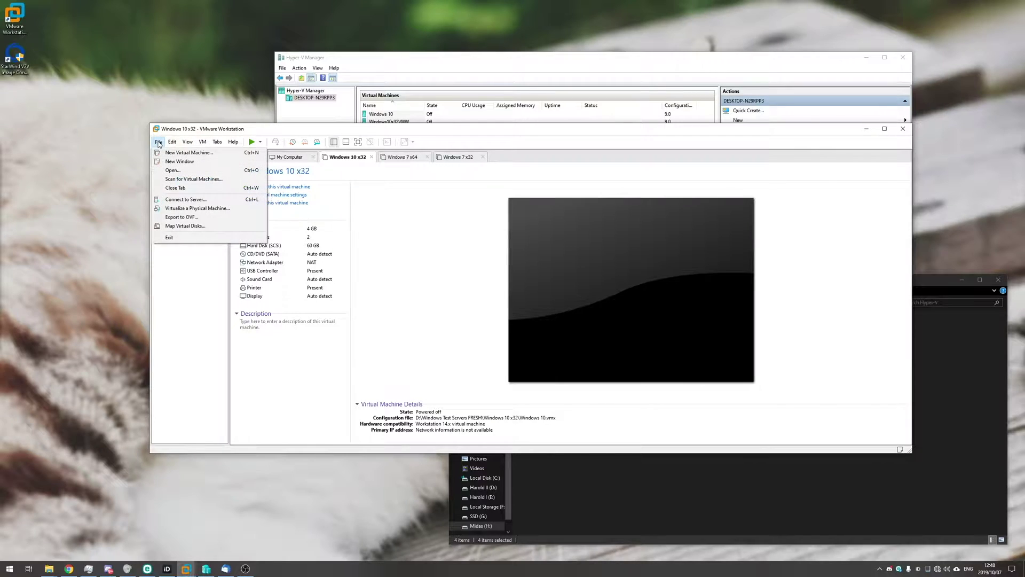
click(181, 217)
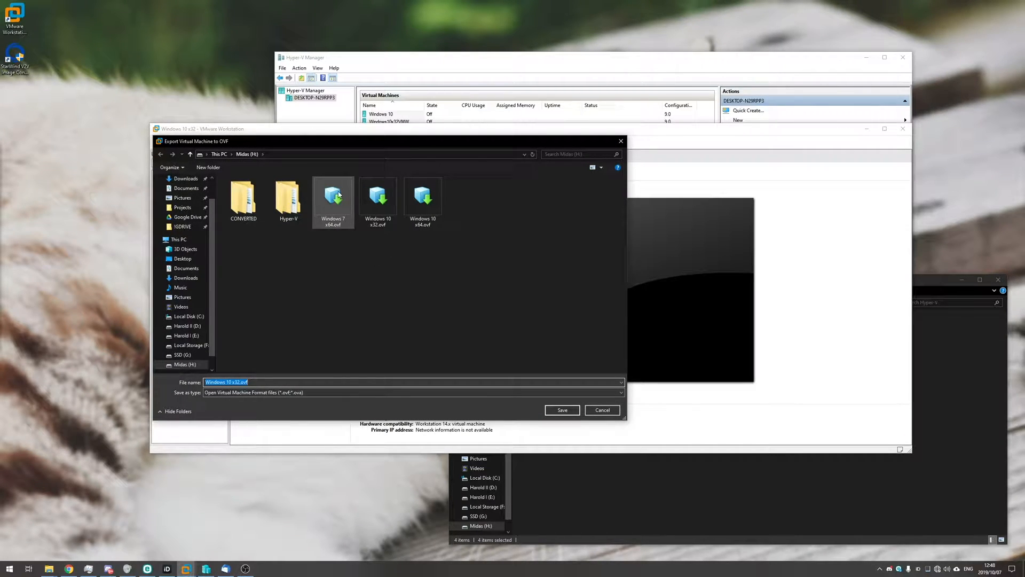
click(620, 144)
Bring the Hyper-V folder window and Hyper-V Manager back to the front
click(930, 365)
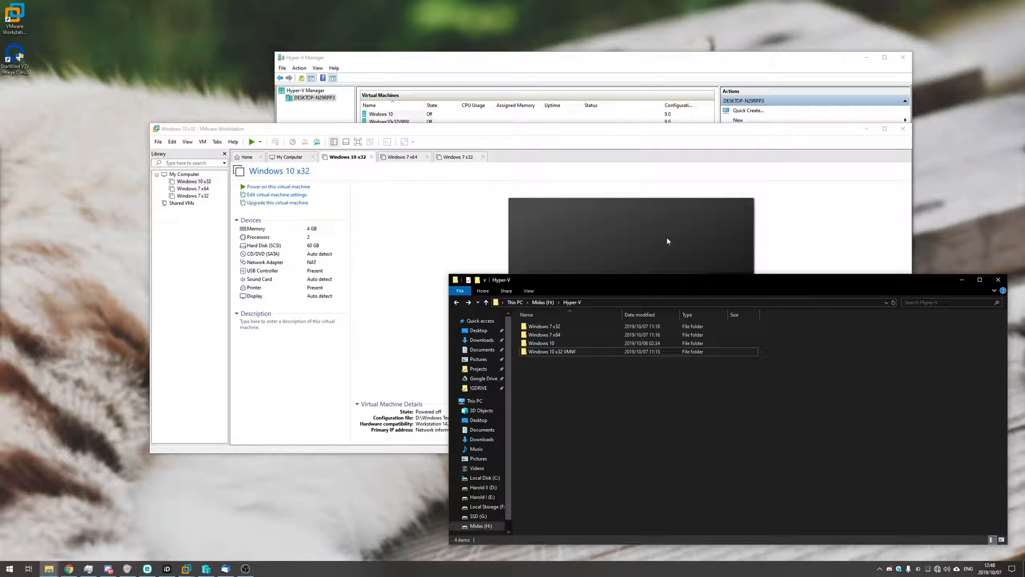
drag(650, 64, 619, 60)
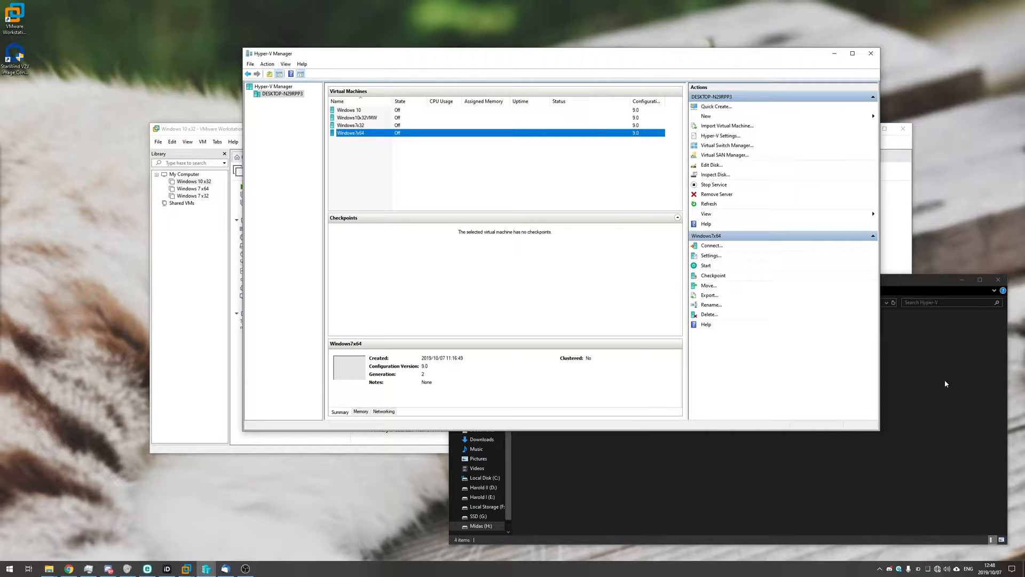
click(920, 416)
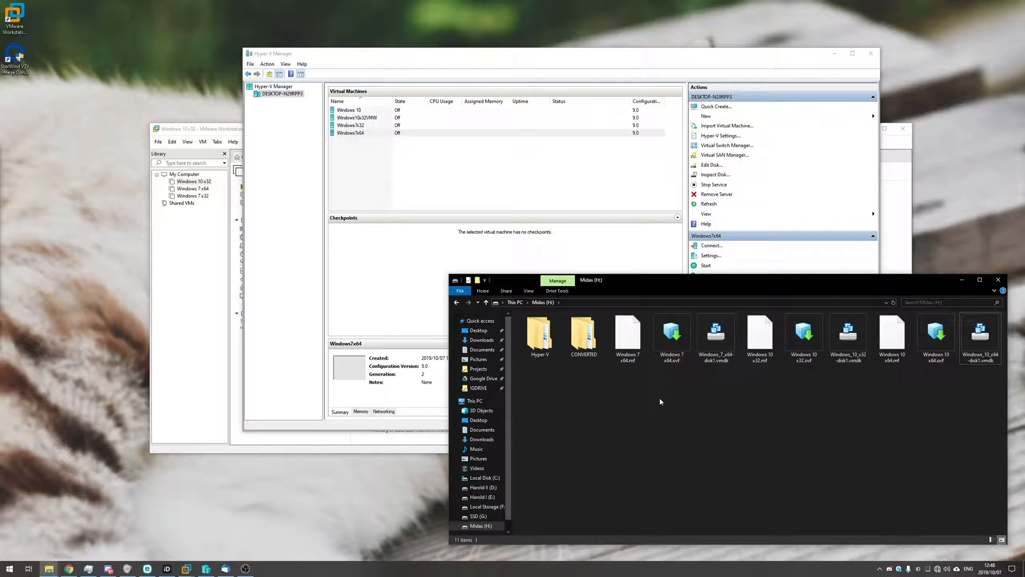
click(671, 343)
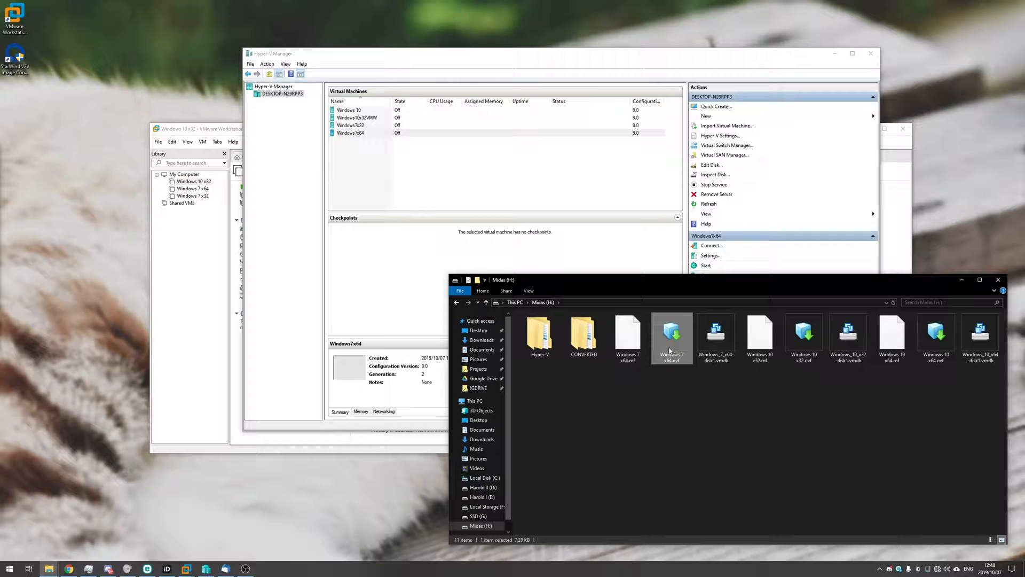
click(718, 345)
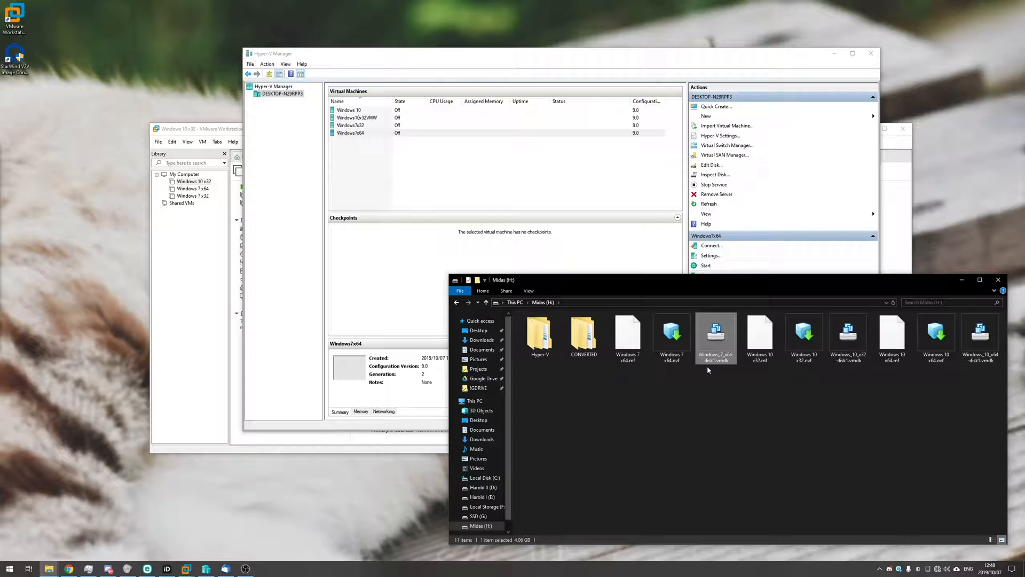
click(629, 353)
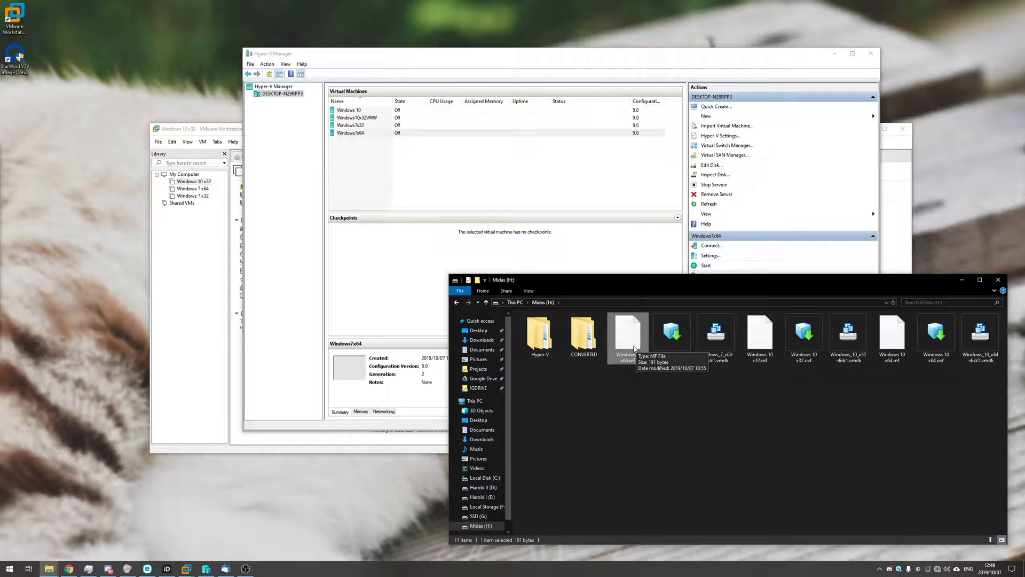
click(718, 344)
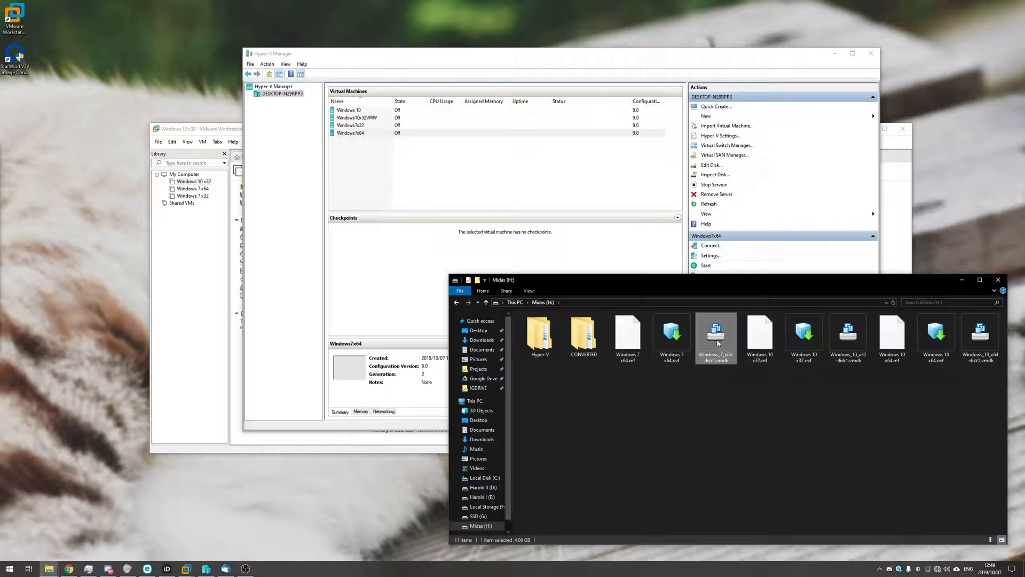
click(671, 337)
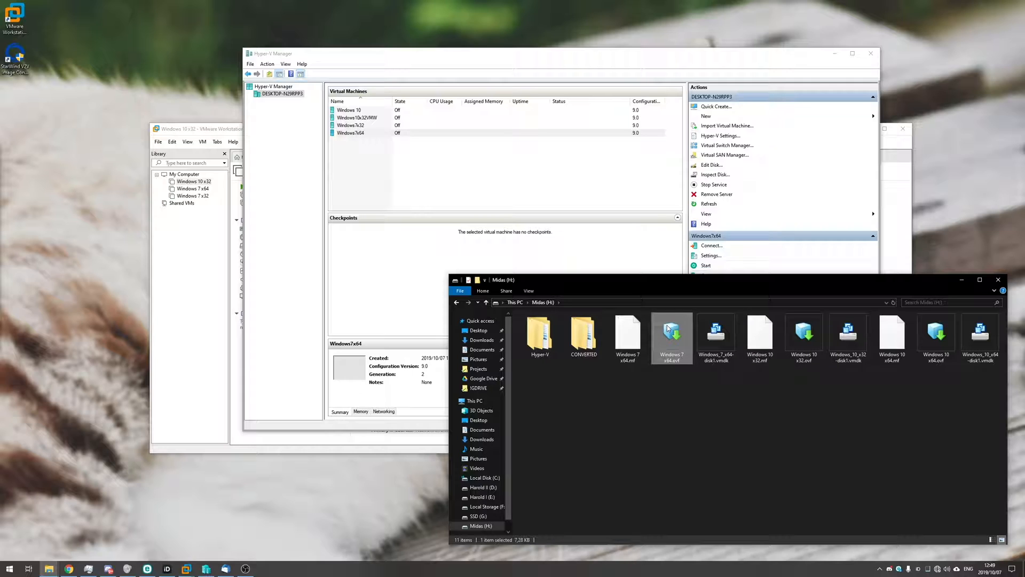
click(629, 344)
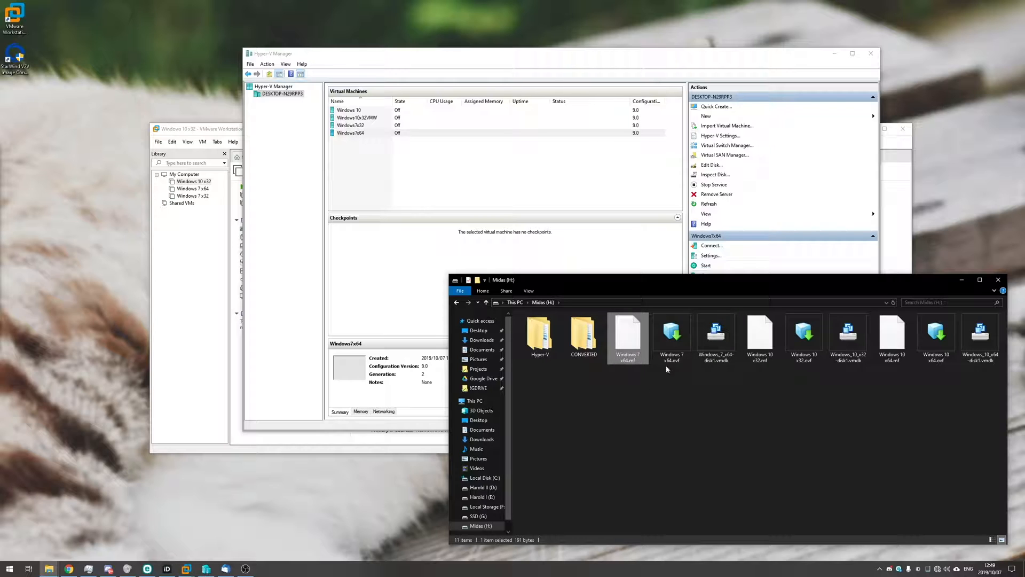
double_click(539, 339)
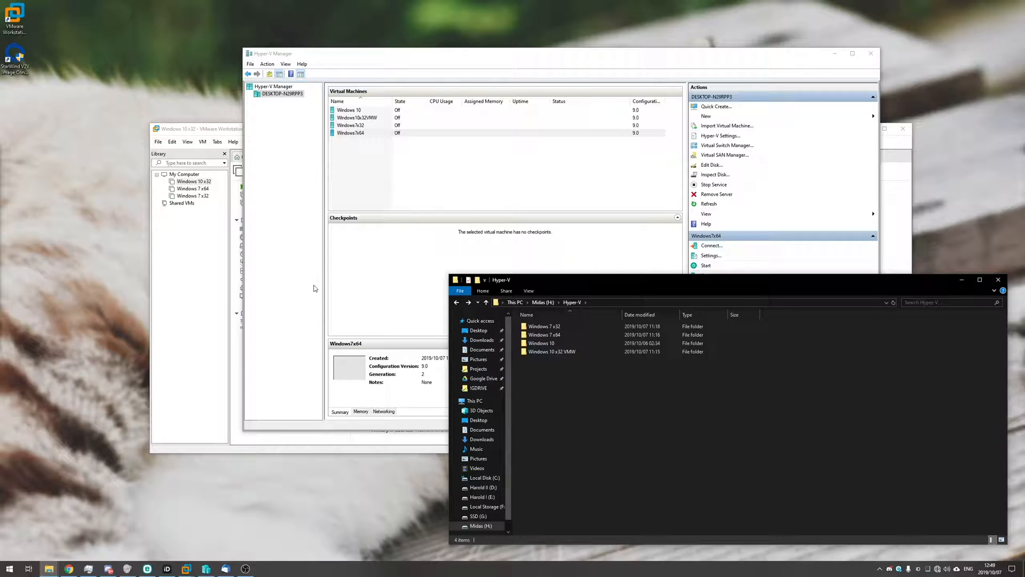
click(186, 266)
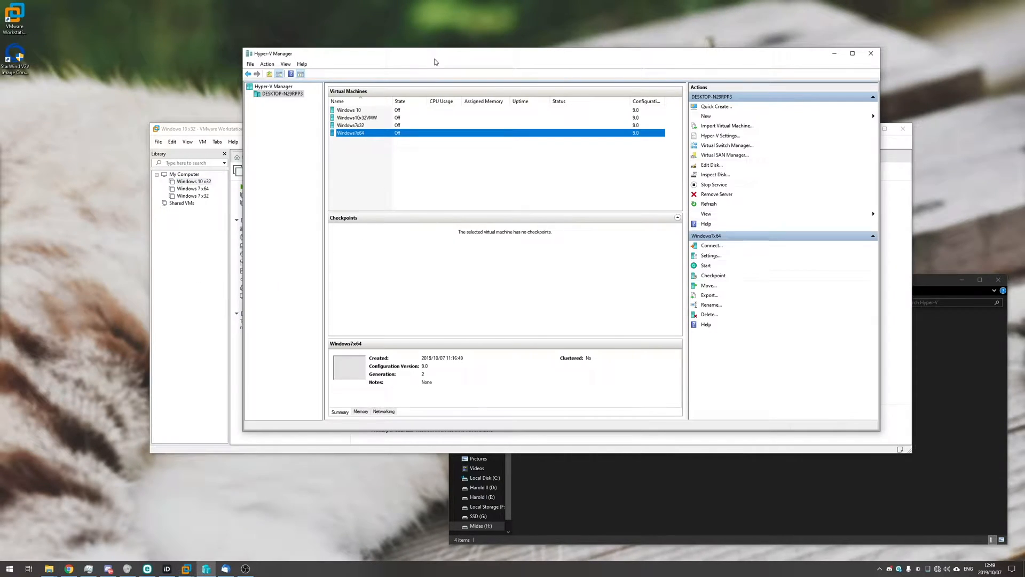
drag(440, 70, 419, 111)
From the search results open the NAKIVO VMware-to-Hyper-V guide and the Microsoft VMM article in a new tab
key(alt+Tab)
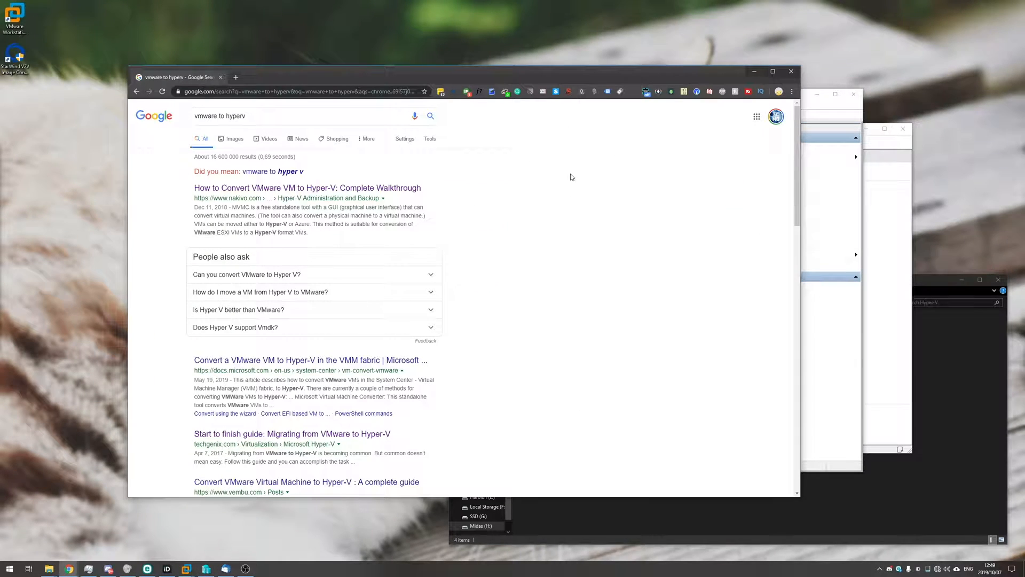
click(265, 188)
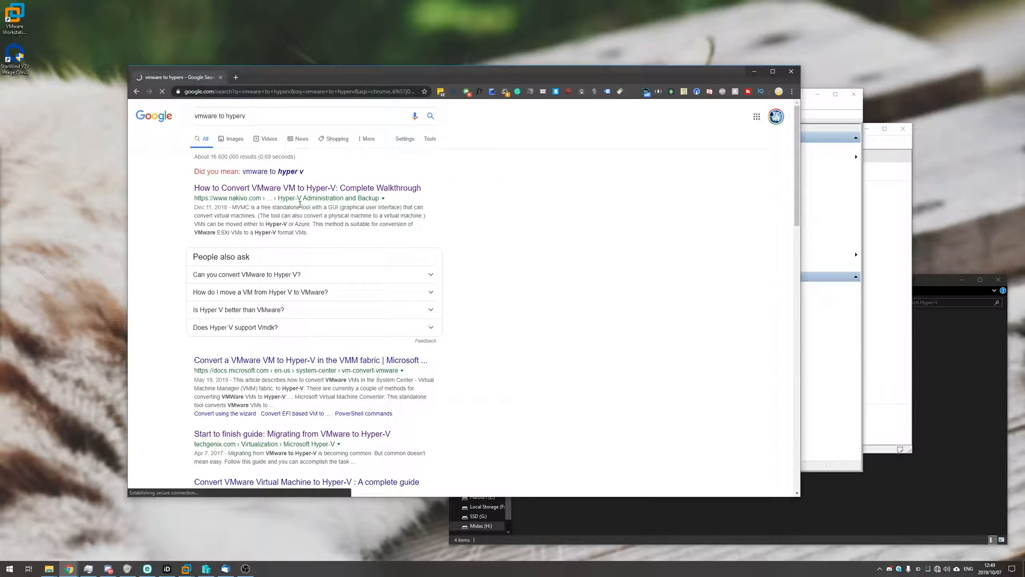
right_click(311, 359)
click(376, 369)
Highlight the Microsoft Virtual Machine Converter and VMDK-to-VHD methods and maximize Chrome
drag(220, 311, 344, 310)
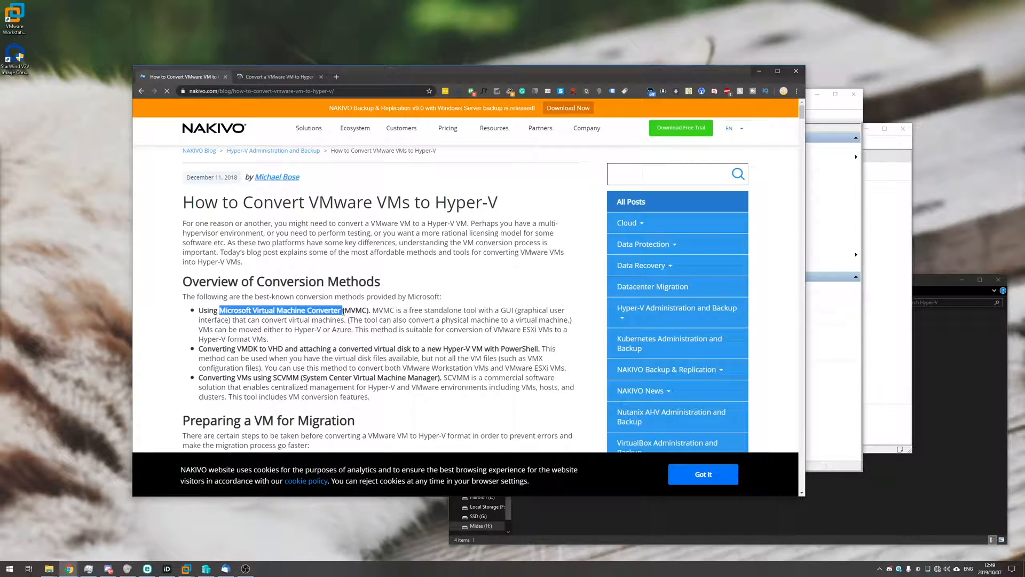
drag(215, 350, 497, 349)
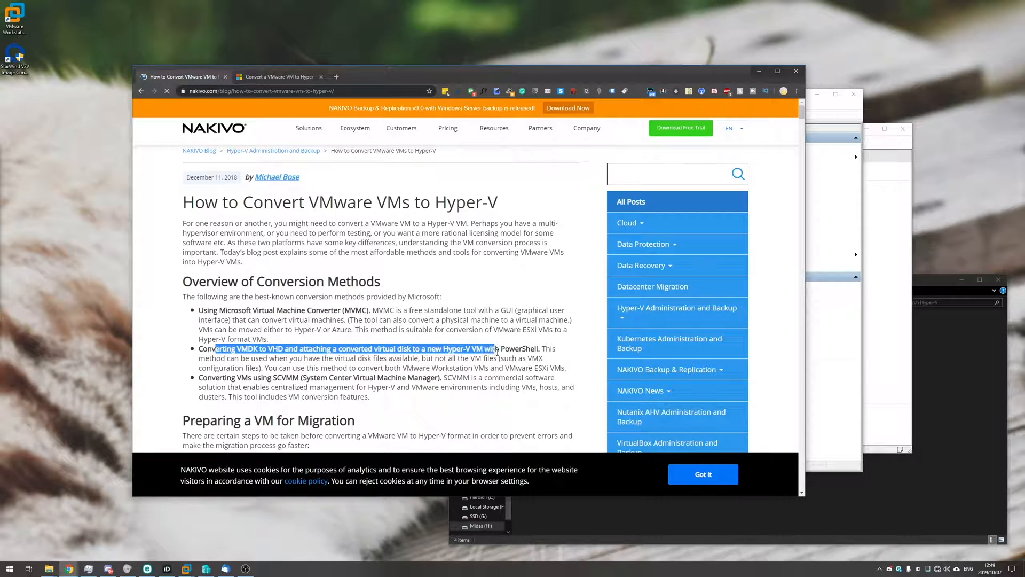
click(499, 350)
scroll(360, 321, down, 5)
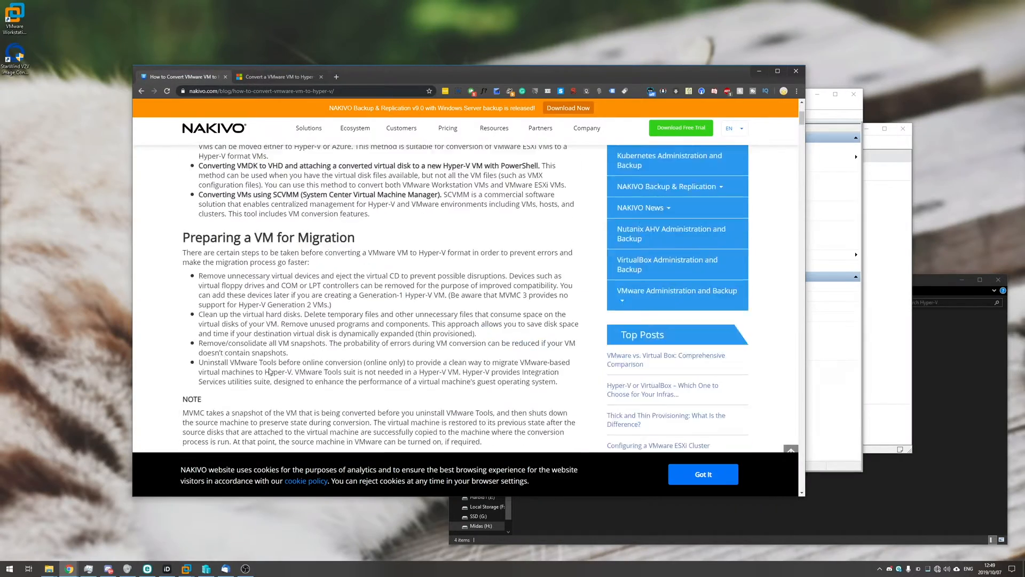
scroll(360, 320, down, 3)
scroll(361, 321, down, 3)
scroll(361, 320, down, 2)
double_click(480, 76)
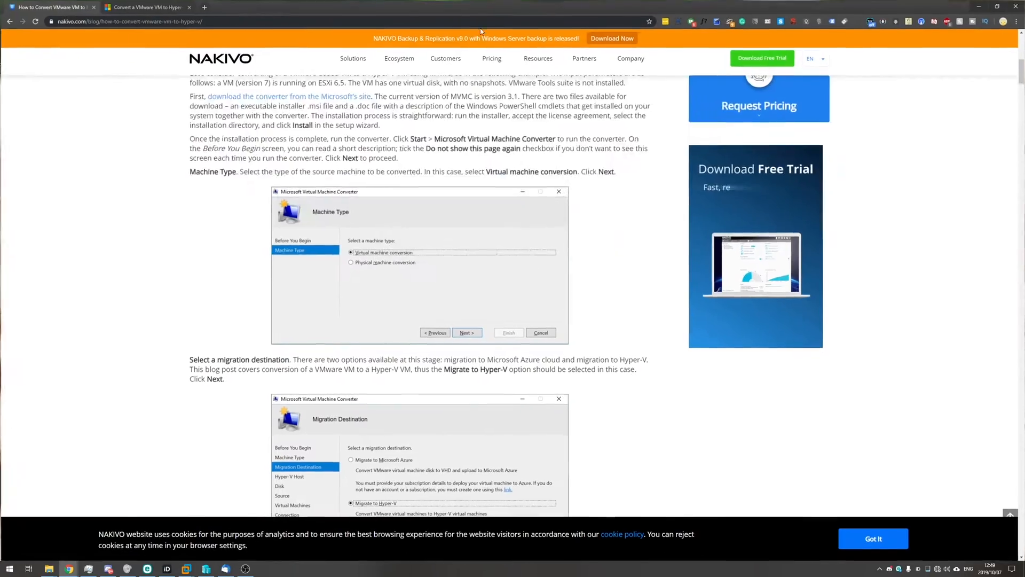
scroll(511, 275, up, 2)
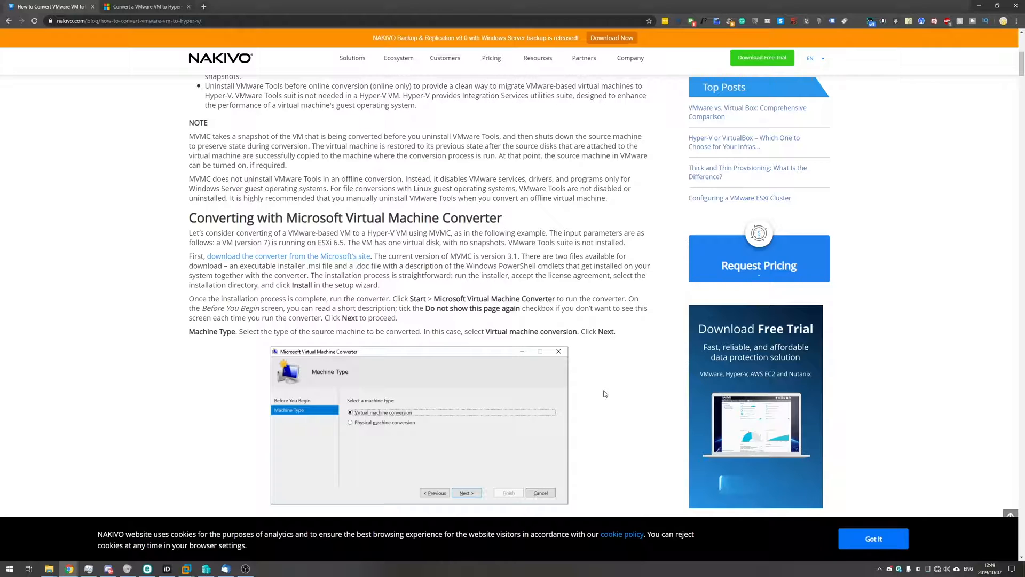
scroll(605, 369, down, 1)
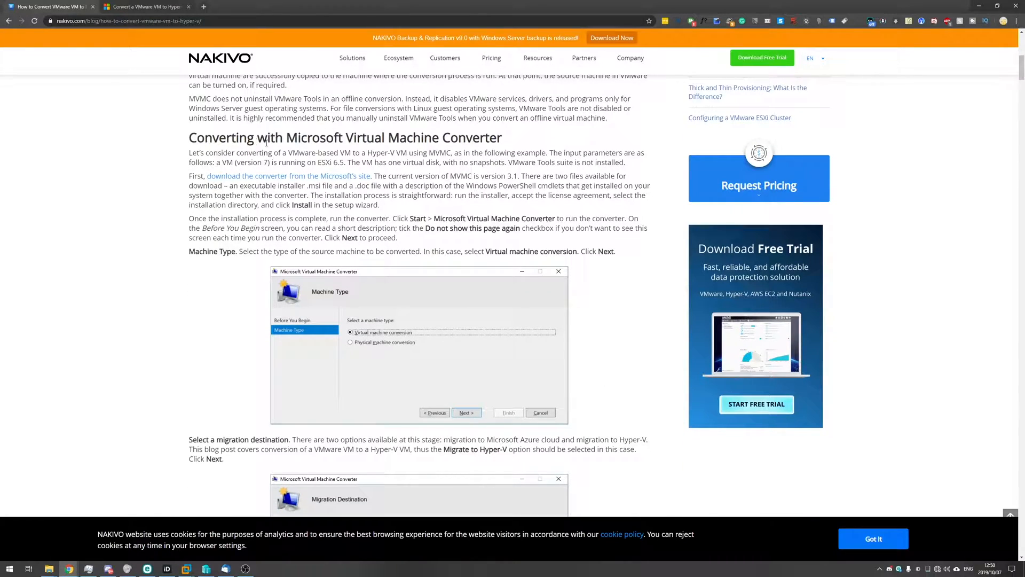
drag(286, 141, 480, 140)
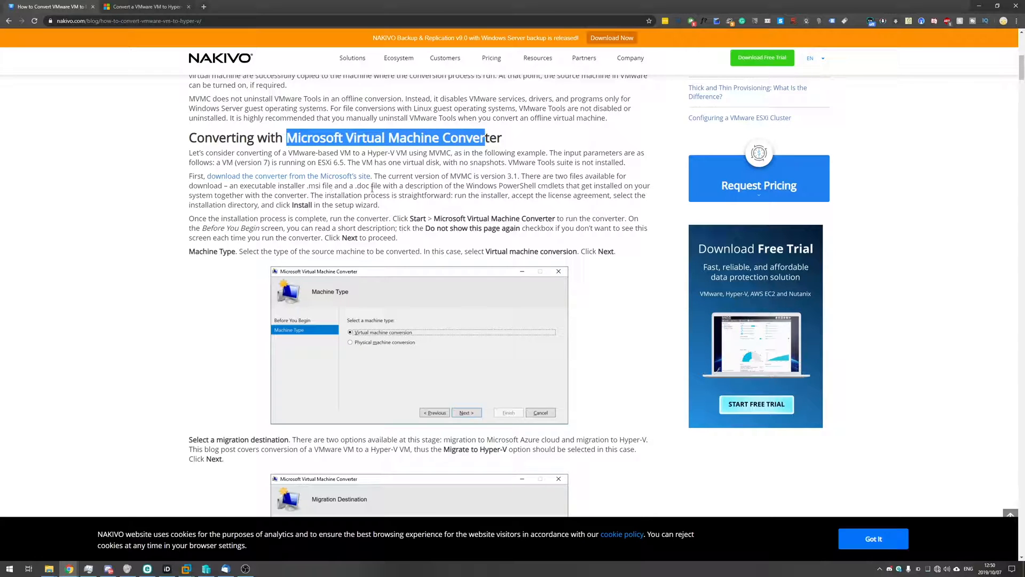
scroll(401, 177, down, 3)
scroll(377, 232, down, 3)
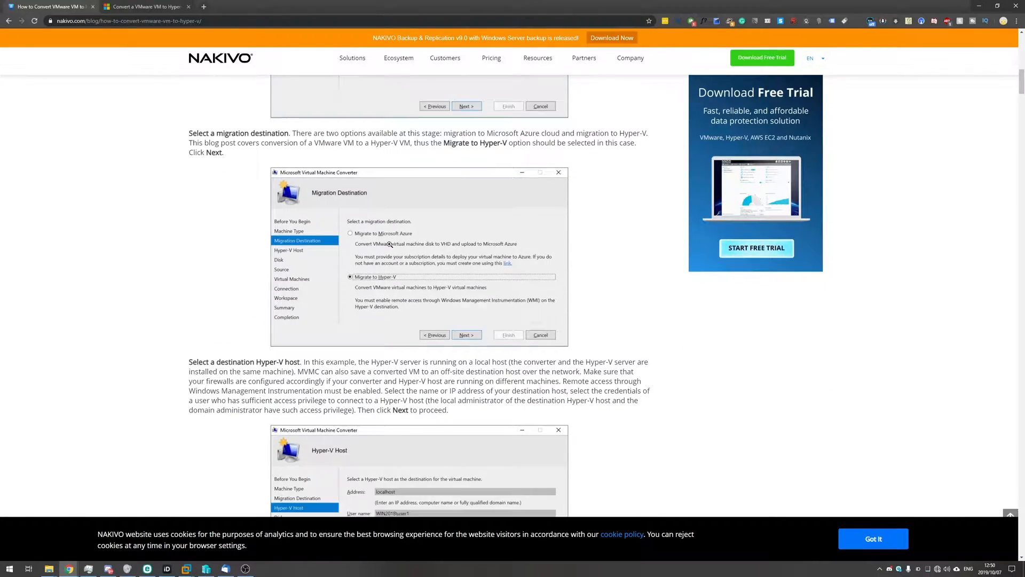
scroll(376, 233, down, 3)
scroll(339, 159, down, 2)
scroll(340, 159, down, 2)
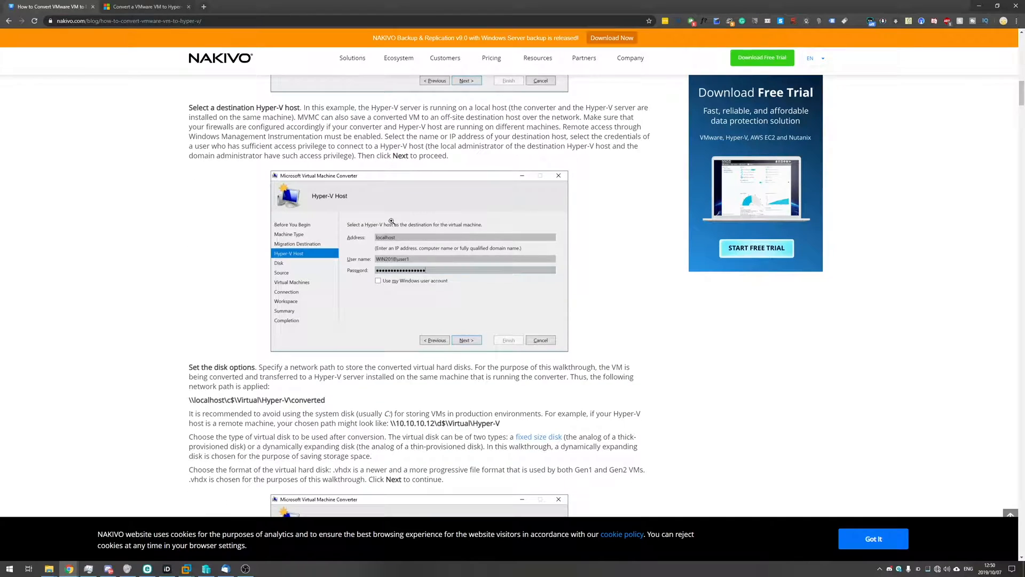
scroll(430, 254, down, 2)
scroll(432, 175, down, 3)
scroll(411, 224, down, 2)
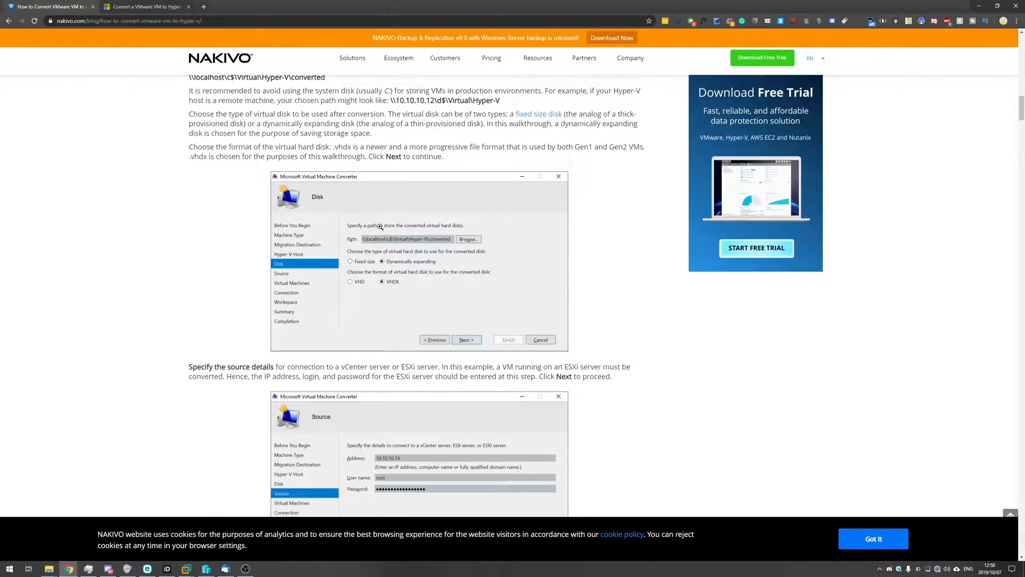
scroll(412, 224, down, 2)
scroll(411, 224, up, 1)
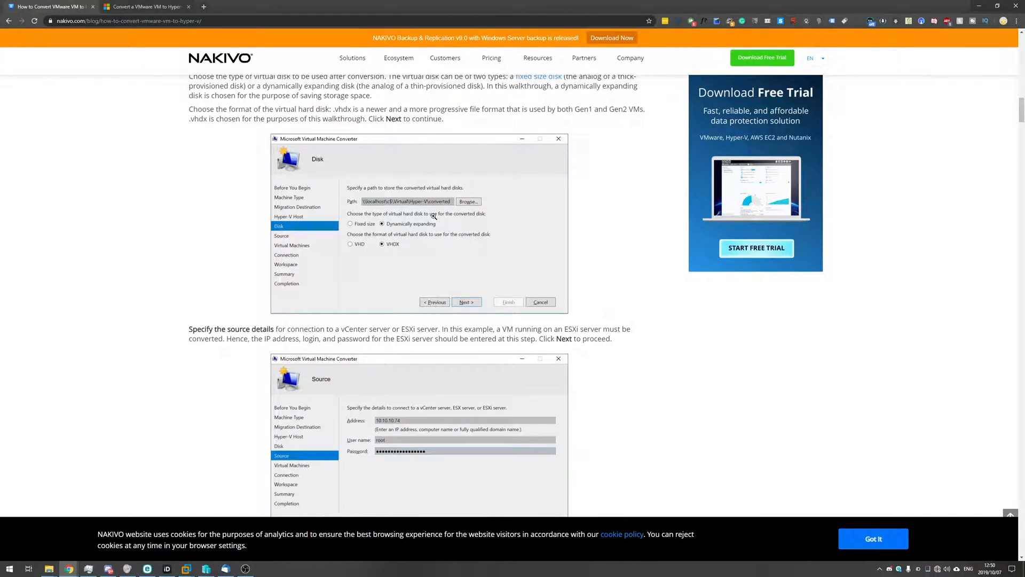
scroll(413, 249, down, 1)
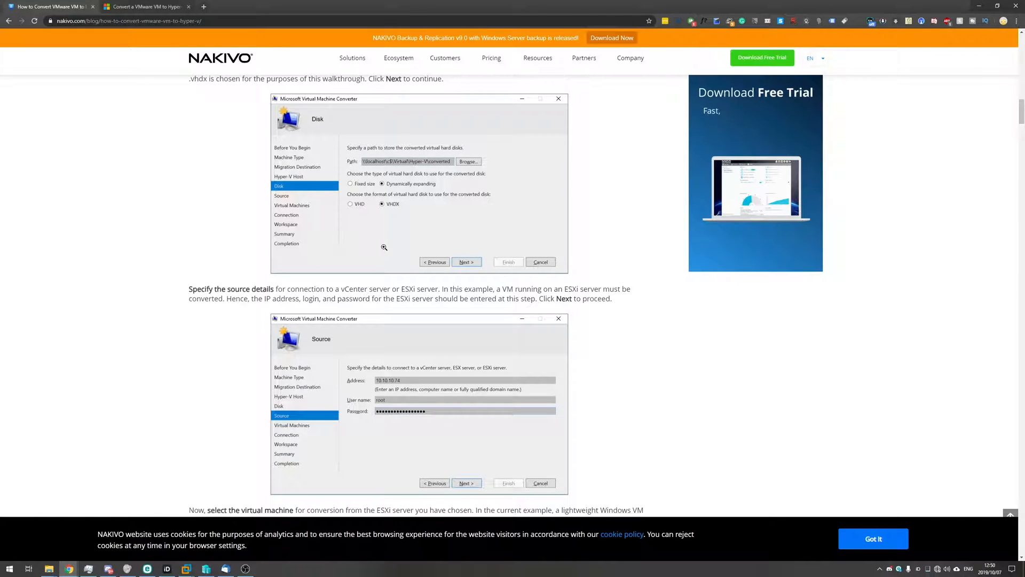
scroll(407, 239, down, 1)
scroll(407, 238, down, 1)
scroll(405, 238, down, 1)
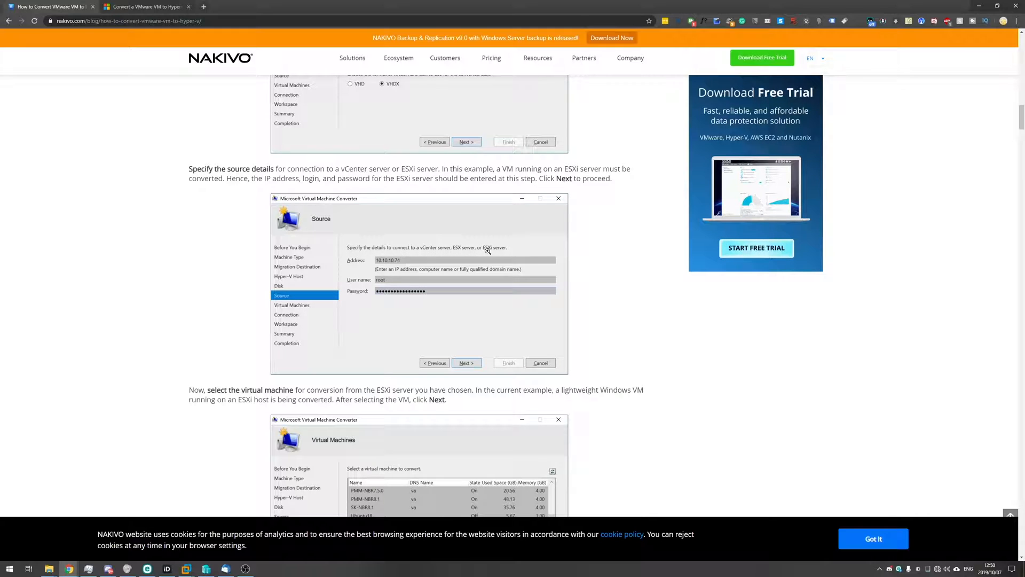
Review the Microsoft Docs VMM conversion article, then return to the NAKIVO guide tab
click(149, 6)
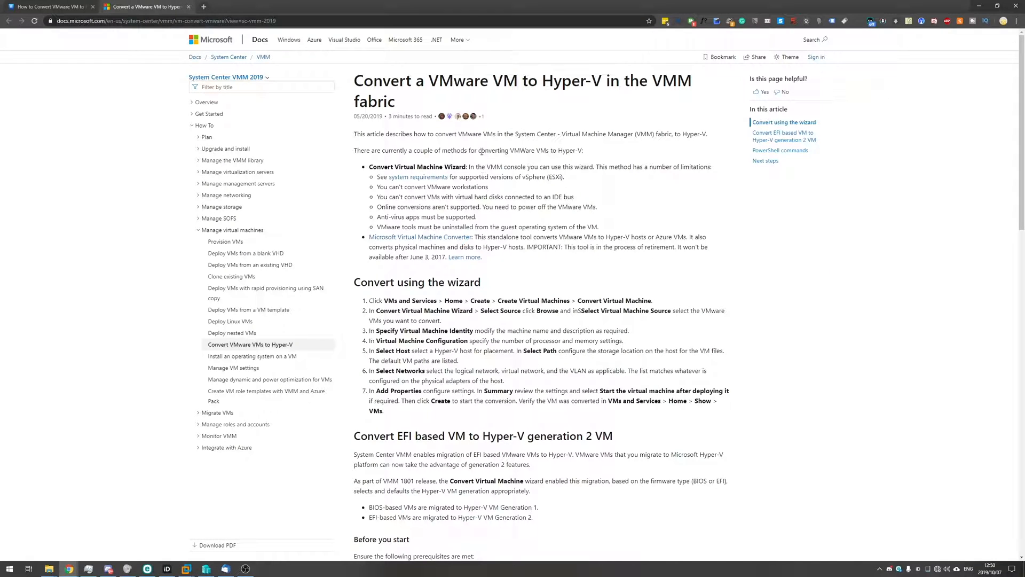
scroll(560, 142, down, 2)
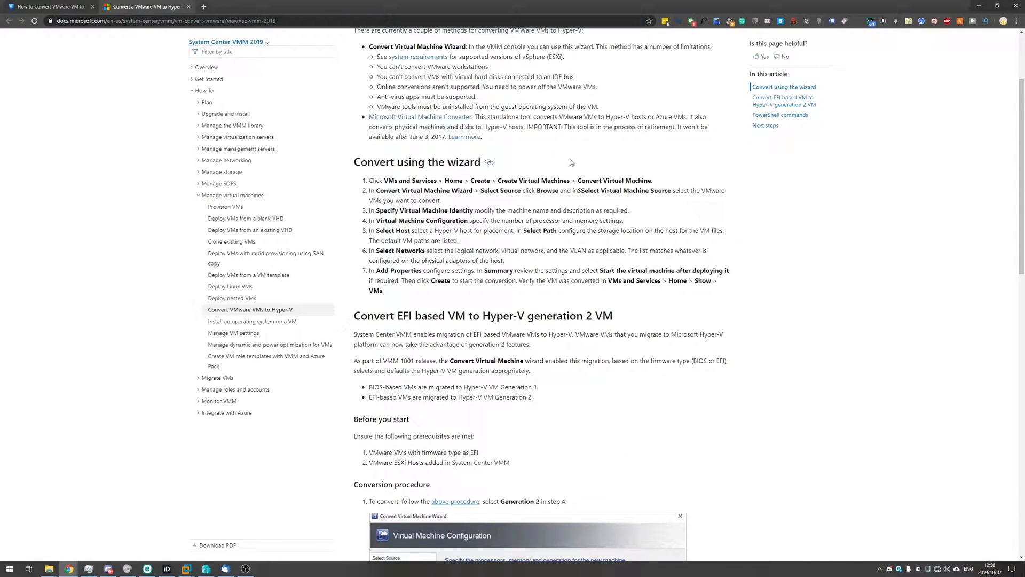
scroll(547, 150, down, 2)
drag(396, 122, 481, 122)
click(471, 180)
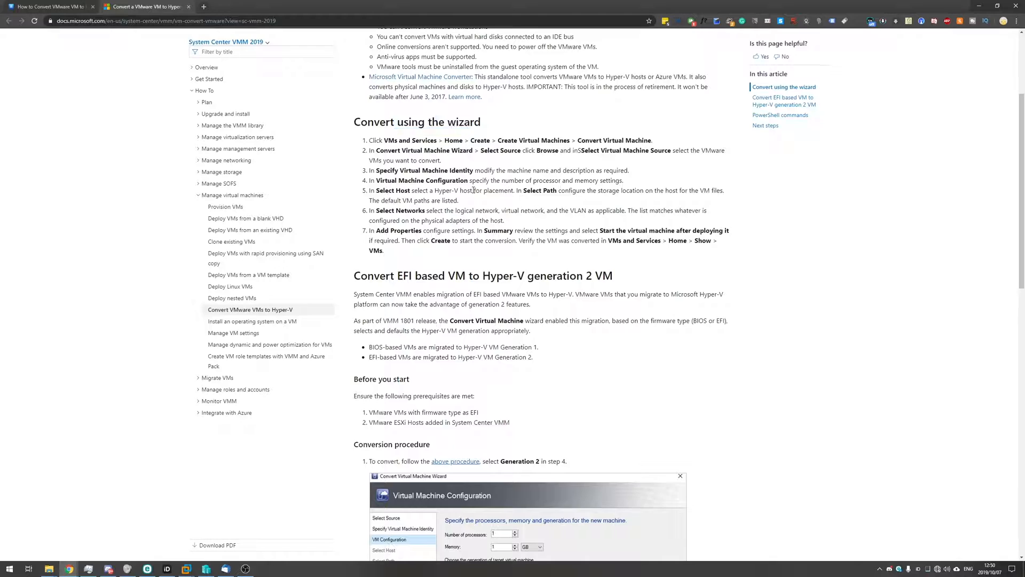
scroll(470, 184, down, 4)
scroll(471, 192, down, 2)
scroll(470, 192, down, 3)
scroll(470, 192, down, 3)
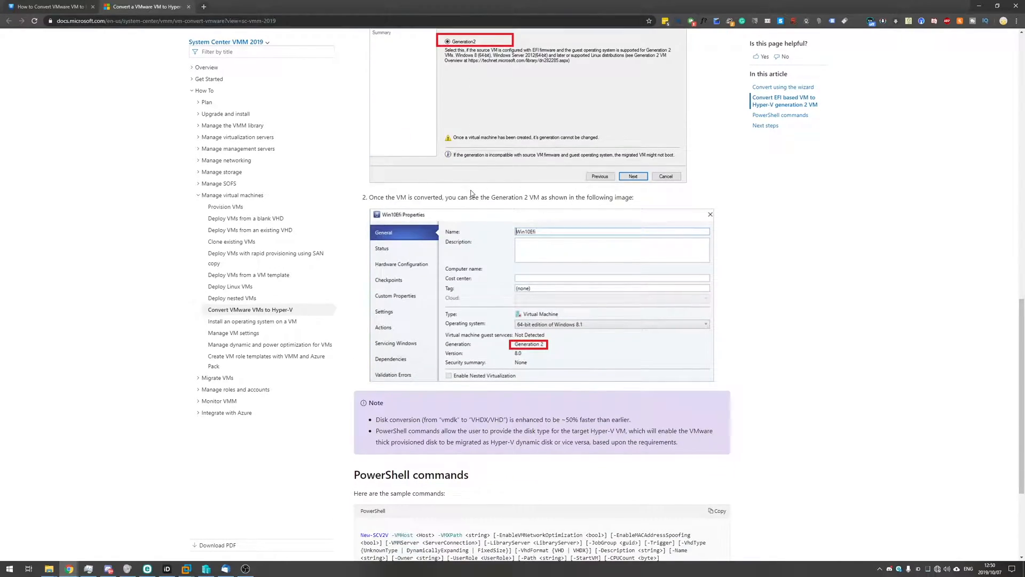
scroll(471, 193, down, 3)
scroll(433, 183, up, 3)
key(ctrl+shift+Tab)
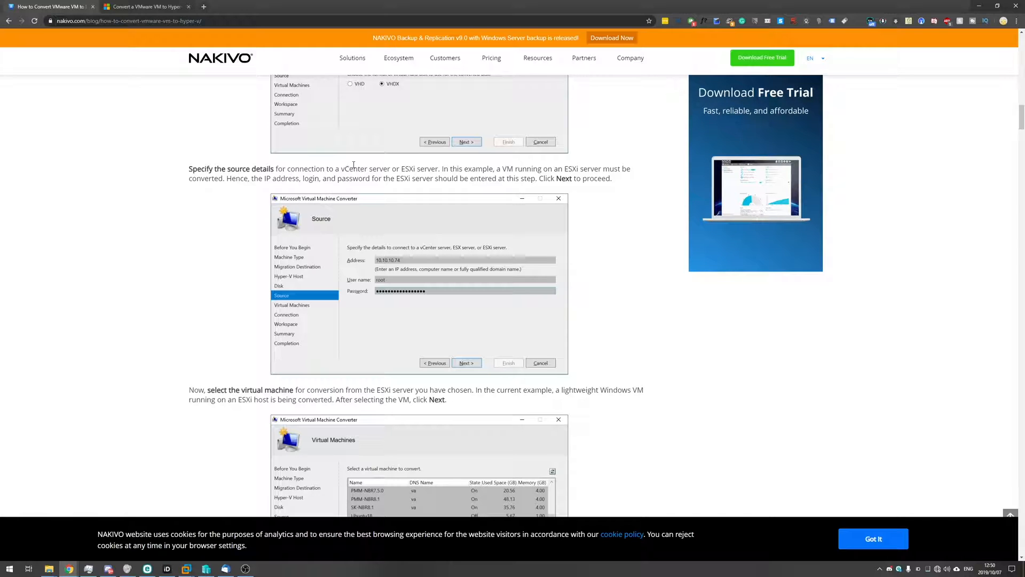
Shrink Chrome to the bottom, check Windows 10 x32 in VMware and select several VMs in Hyper-V Manager
drag(513, 7, 624, 486)
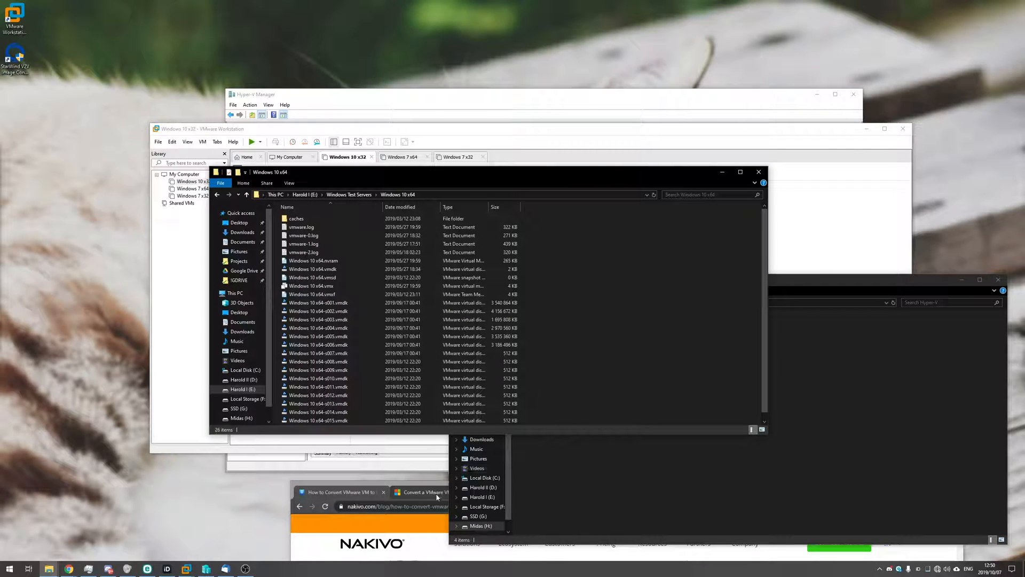
drag(487, 175, 391, 313)
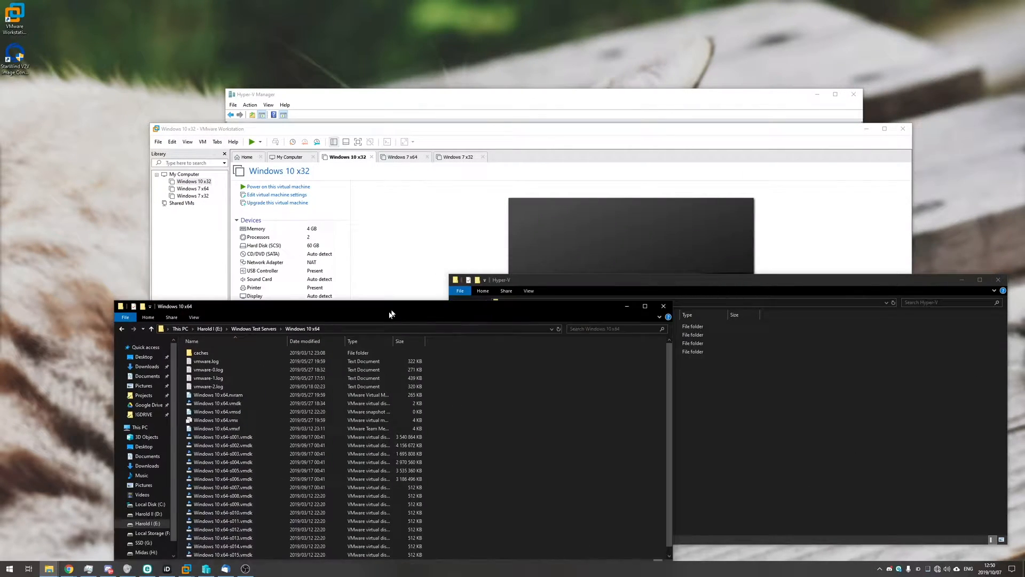
click(417, 240)
click(194, 181)
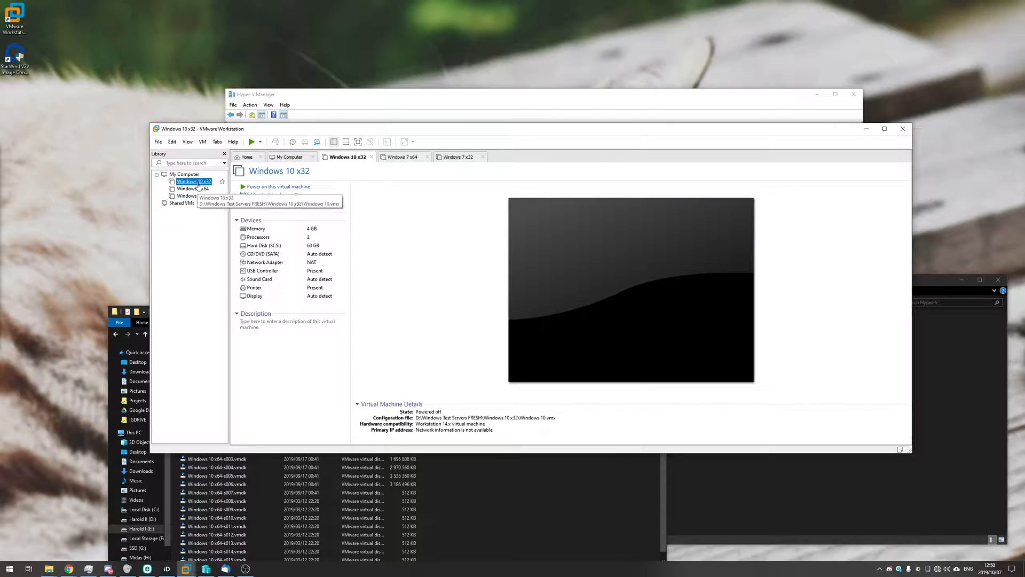
click(441, 104)
drag(397, 169, 381, 158)
Bring the VMDK file list forward, briefly select a group of files, and close VMware Workstation
click(547, 493)
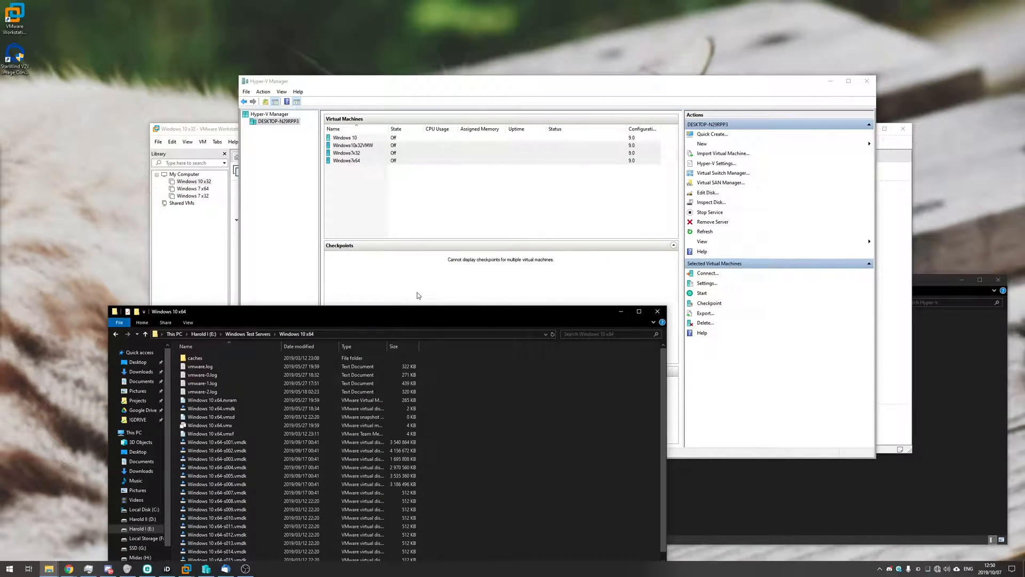
drag(409, 309, 416, 223)
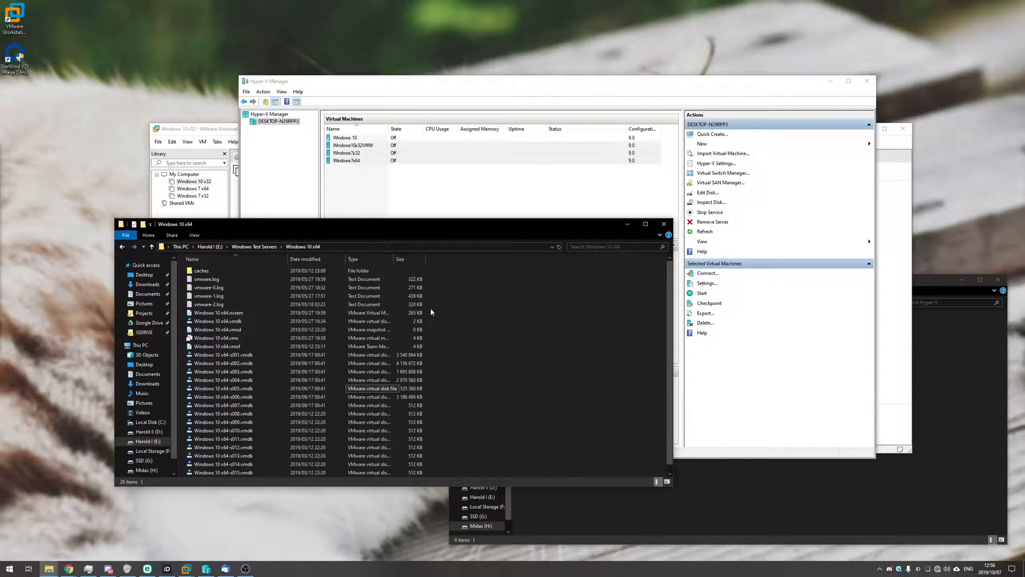
mouse_move(460, 311)
mouse_down()
mouse_move(424, 362)
mouse_move(443, 408)
mouse_up()
click(472, 369)
click(886, 250)
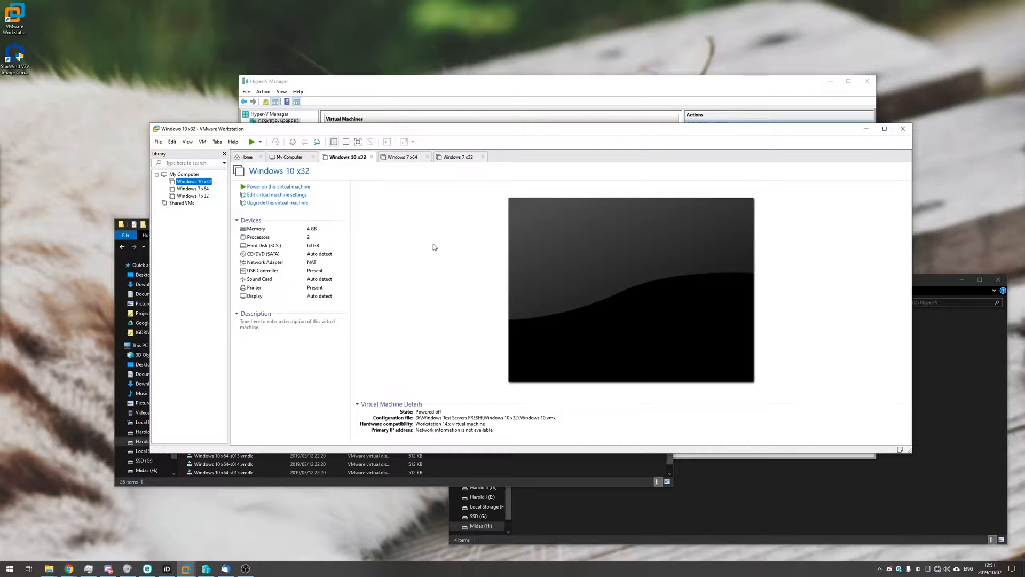
click(902, 129)
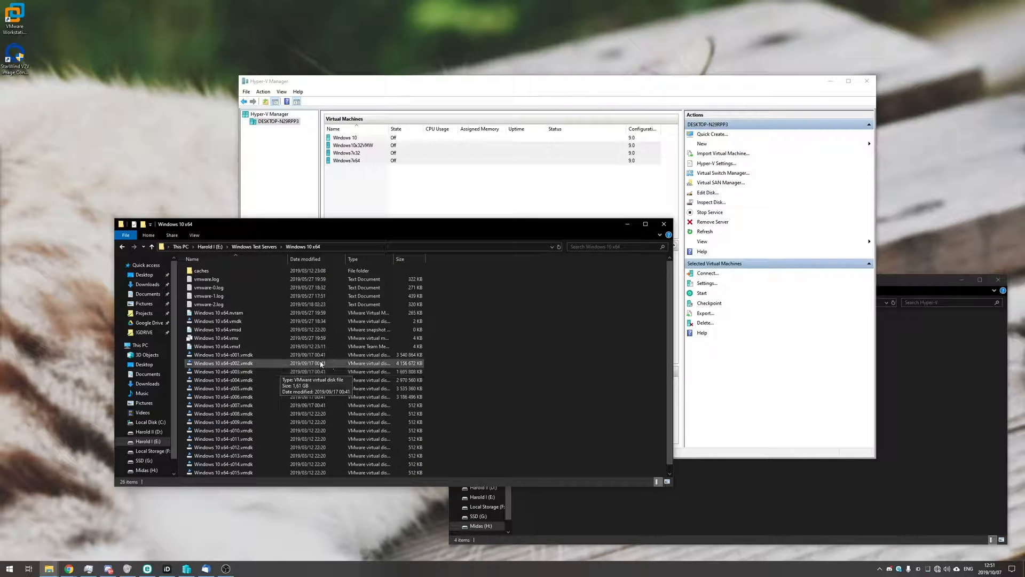
Deselect Windows 10 x64-s001.vmdk, minimize the Hyper-V storage folder window and centre the Windows 10 x64 folder
click(241, 355)
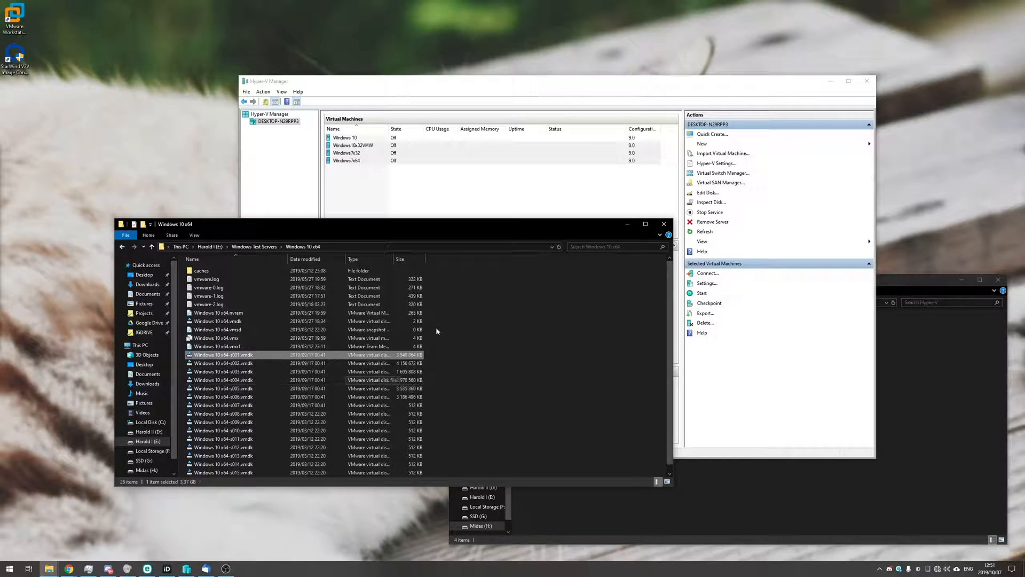
click(520, 344)
click(953, 332)
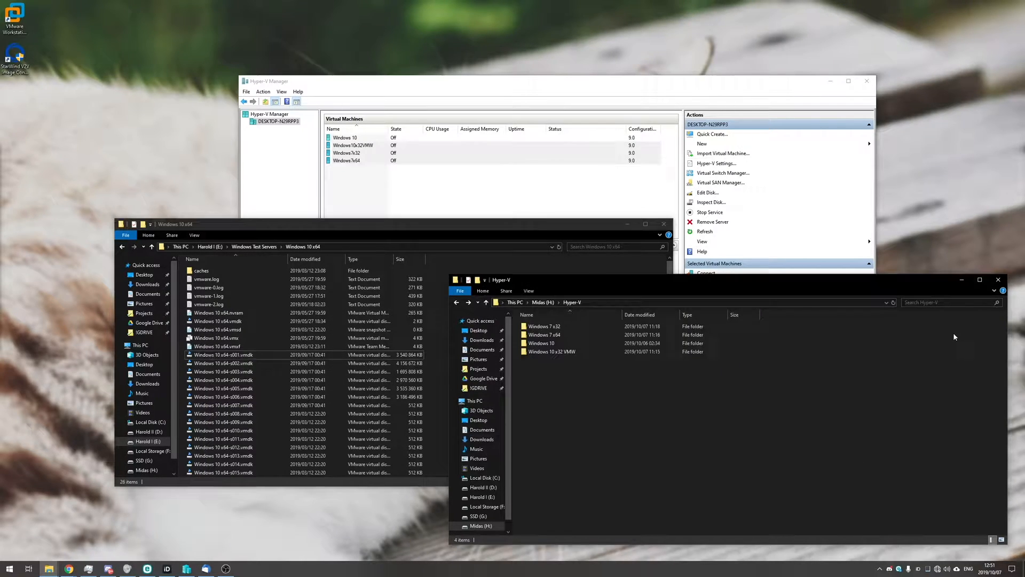
drag(958, 281, 947, 268)
click(947, 268)
drag(426, 231, 575, 251)
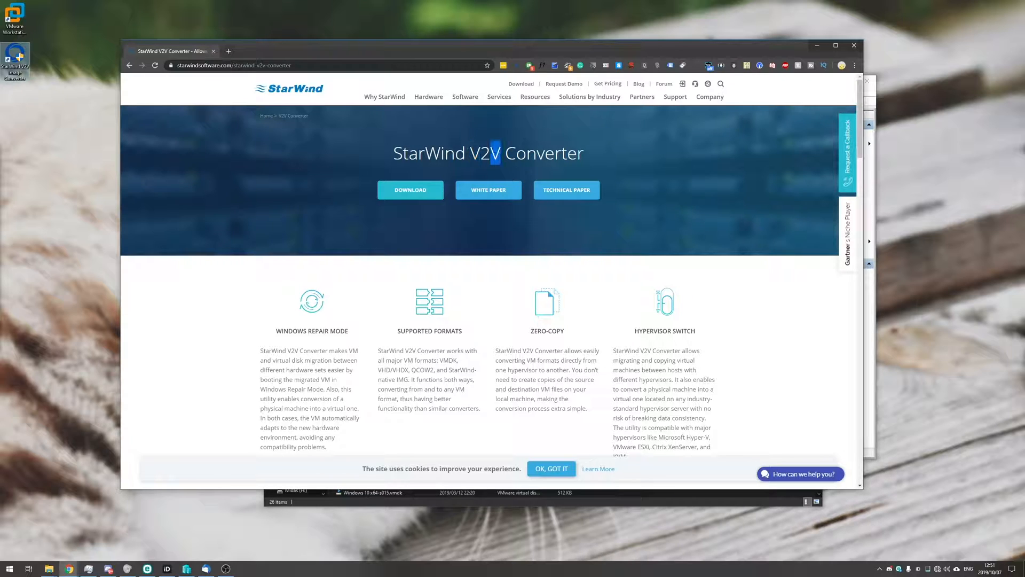
scroll(455, 318, down, 5)
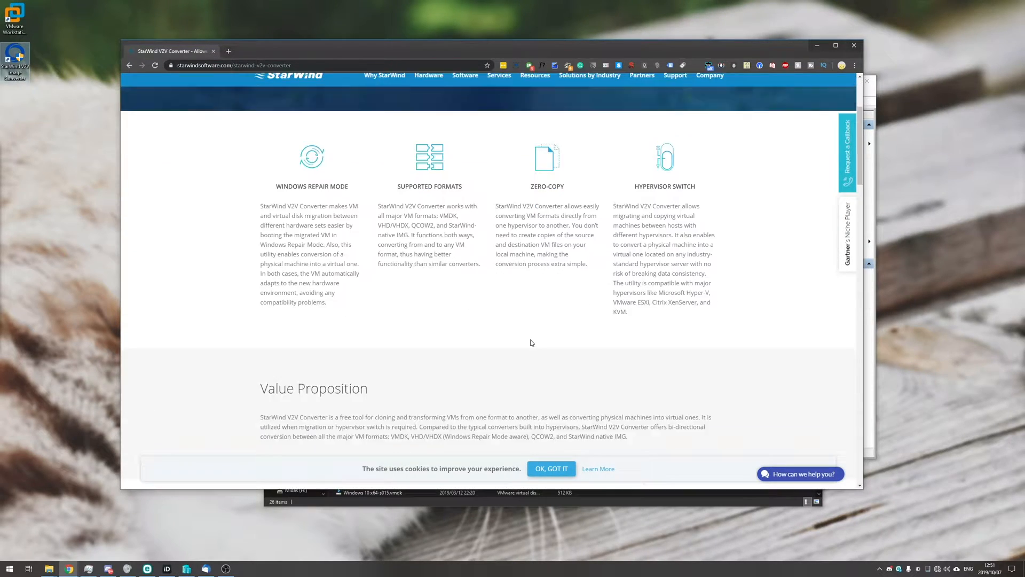
scroll(531, 340, down, 5)
scroll(530, 340, down, 3)
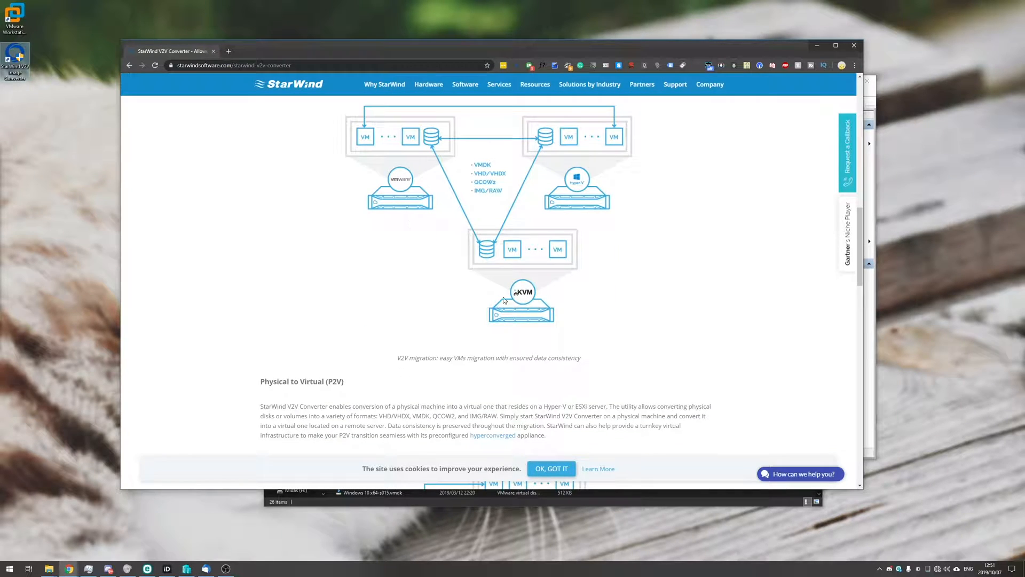
scroll(530, 339, up, 1)
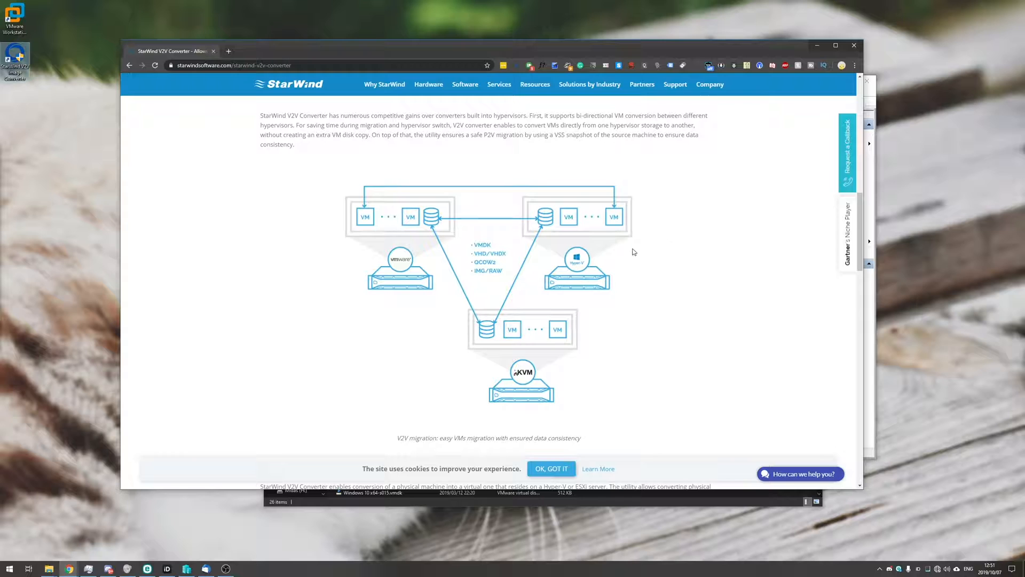
scroll(575, 291, up, 5)
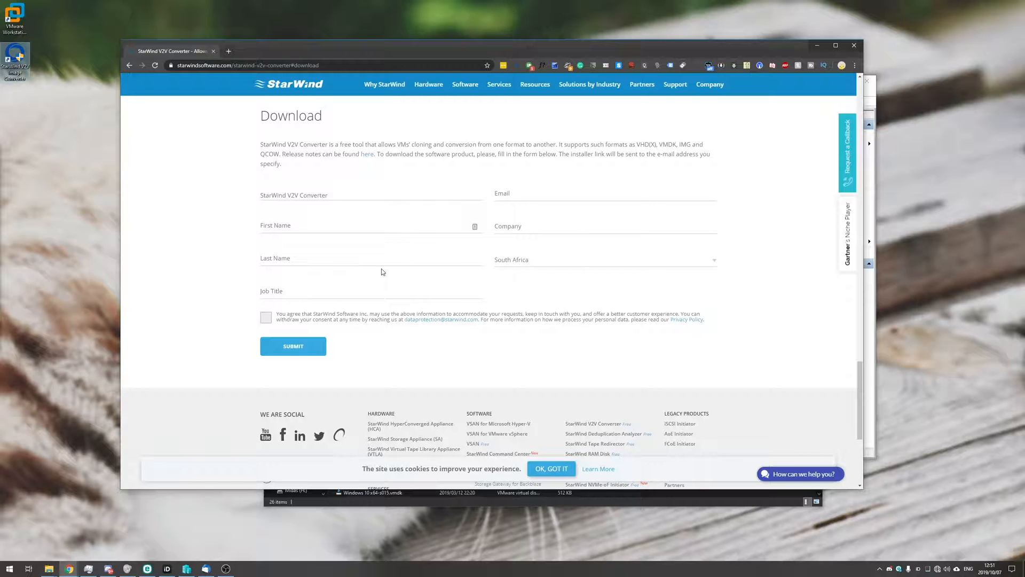
Close Chrome on the StarWind V2V Converter page, revealing the setup licence step
drag(393, 45, 407, 50)
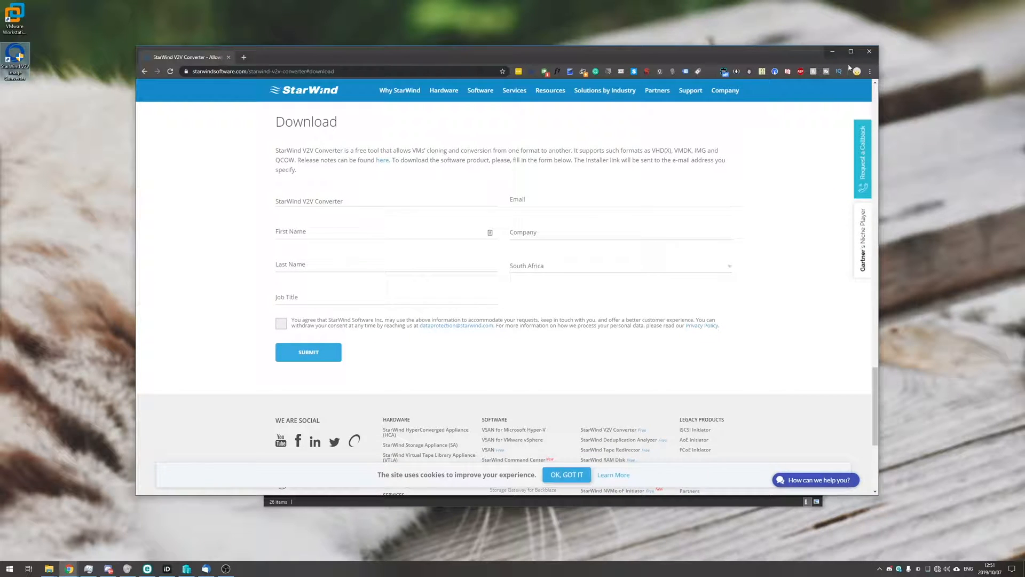
click(869, 53)
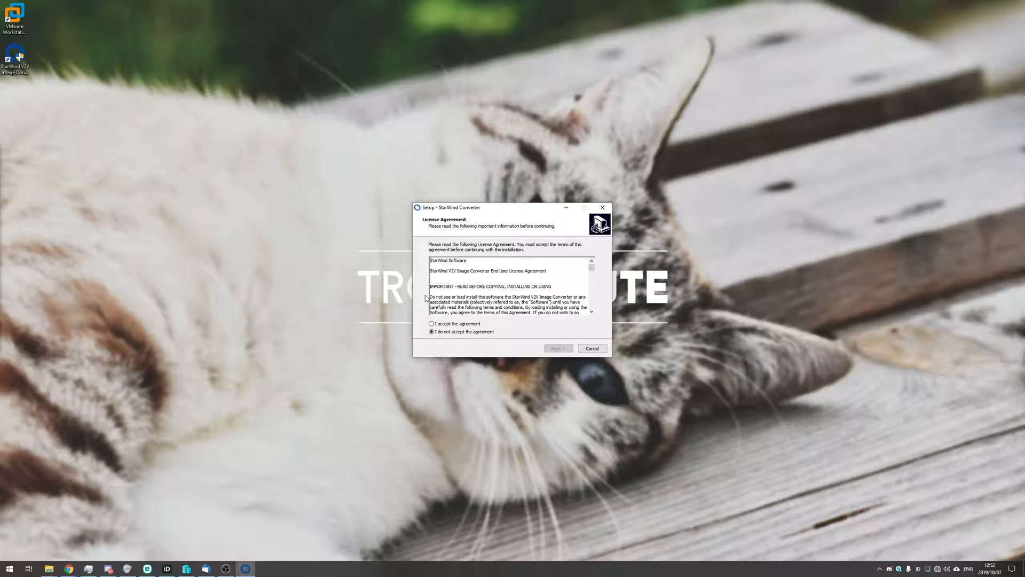
Accept the licence agreement and install StarWind Converter with a desktop shortcut
click(432, 324)
click(558, 348)
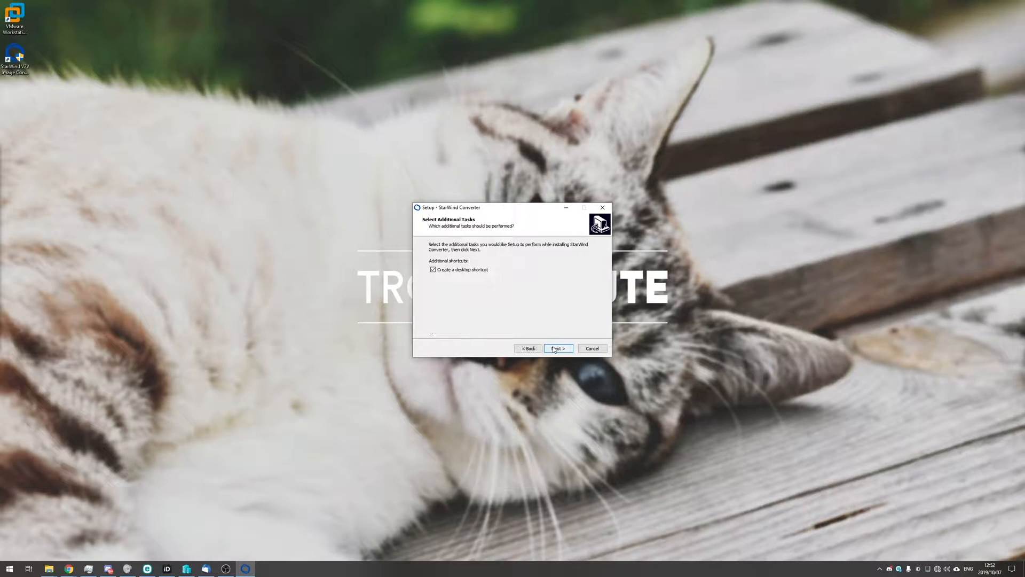
click(556, 349)
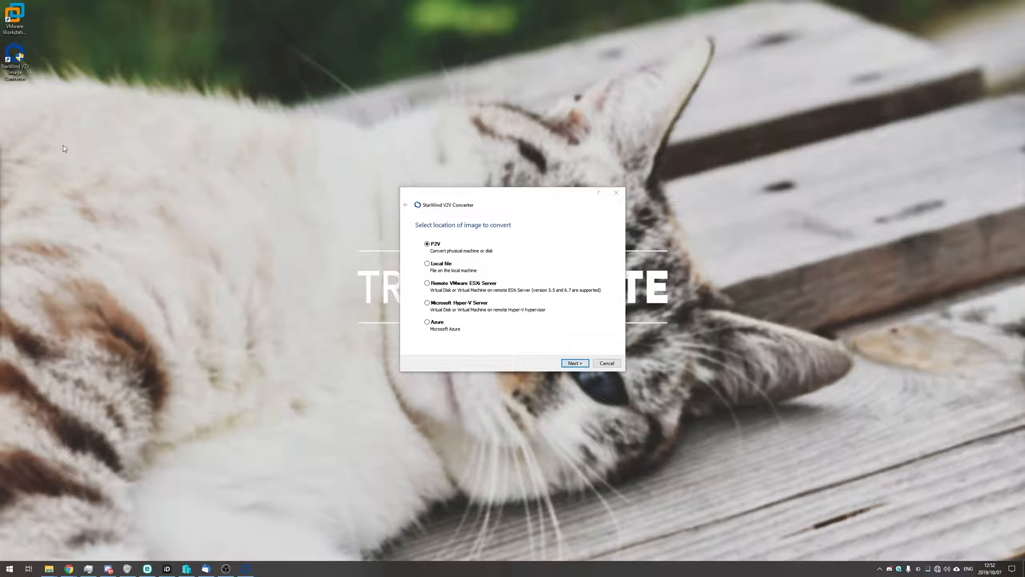
Choose Local file as source and browse up into the Windows 10 x64 folder
click(486, 233)
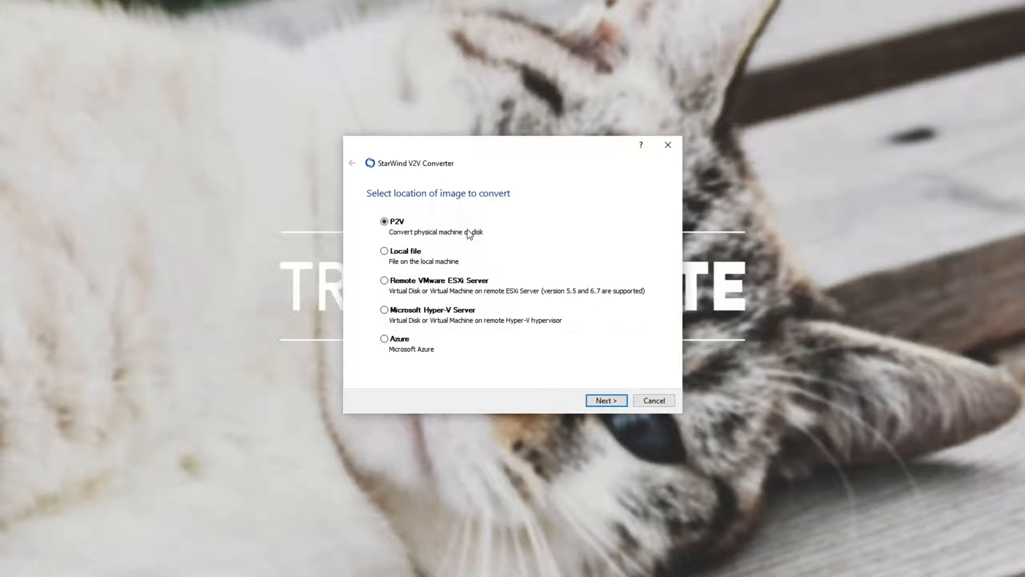
click(605, 400)
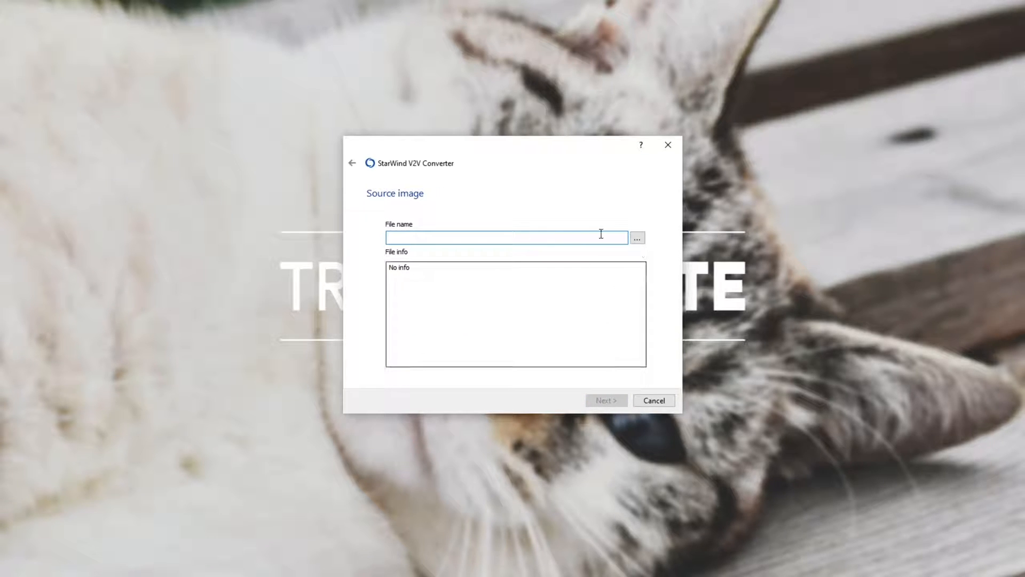
click(637, 239)
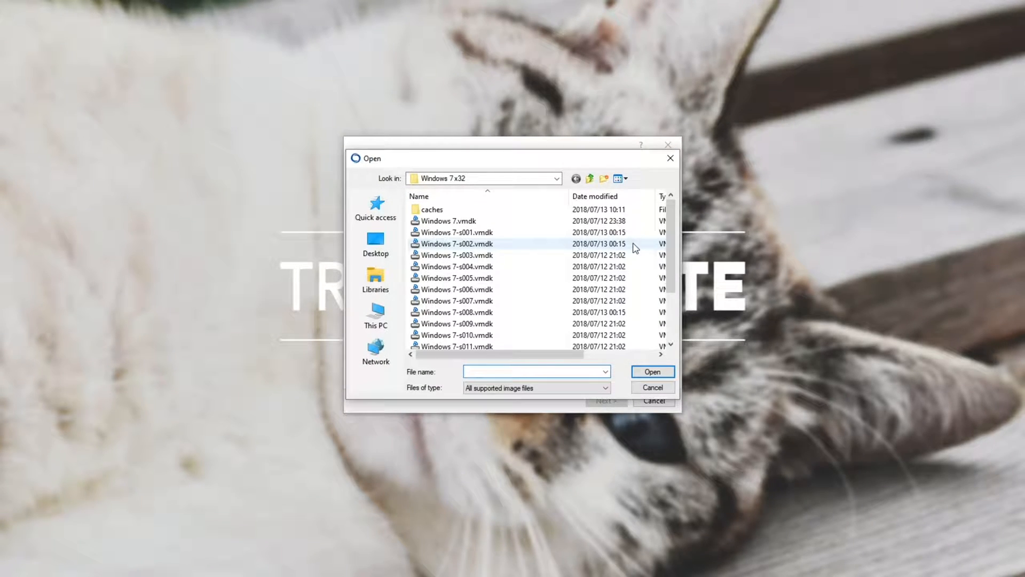
click(589, 178)
double_click(449, 258)
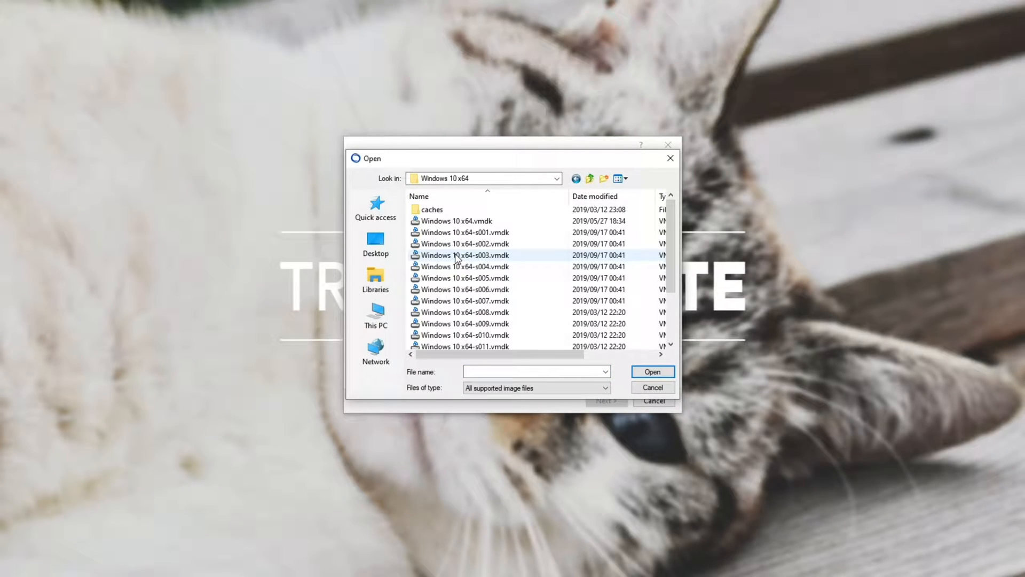
drag(562, 157, 498, 149)
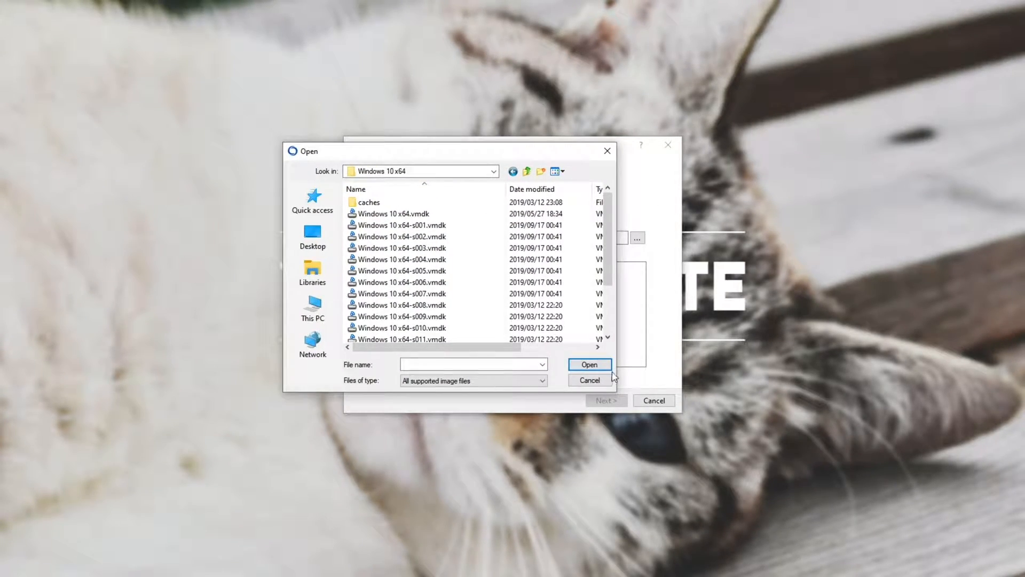
mouse_move(607, 241)
mouse_down()
mouse_move(605, 304)
mouse_move(607, 232)
mouse_up()
Load Windows 10 x64.vmdk as the source image, a 60.0 GB VMware growable disk
click(448, 214)
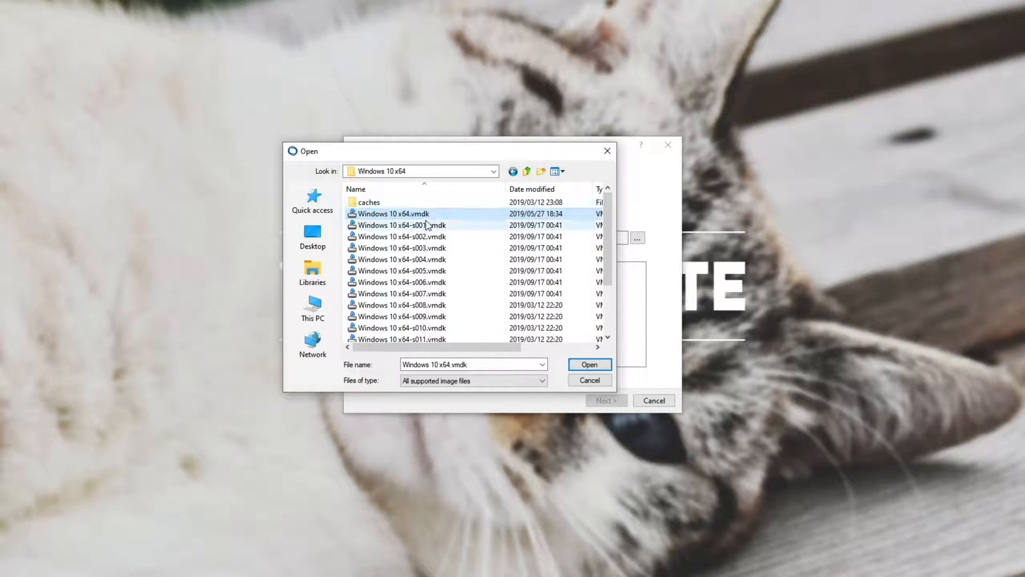
click(590, 365)
click(411, 224)
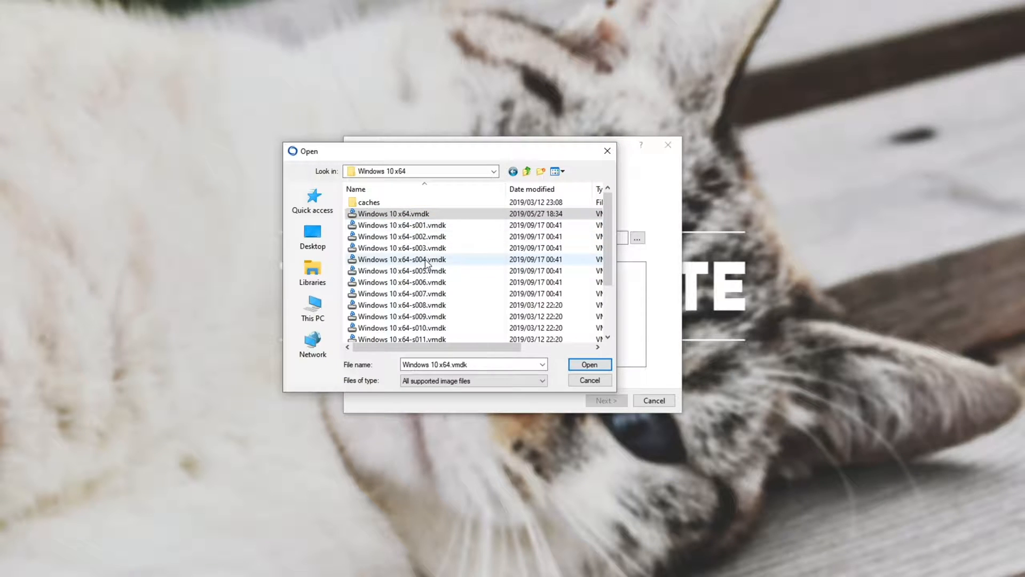
click(590, 365)
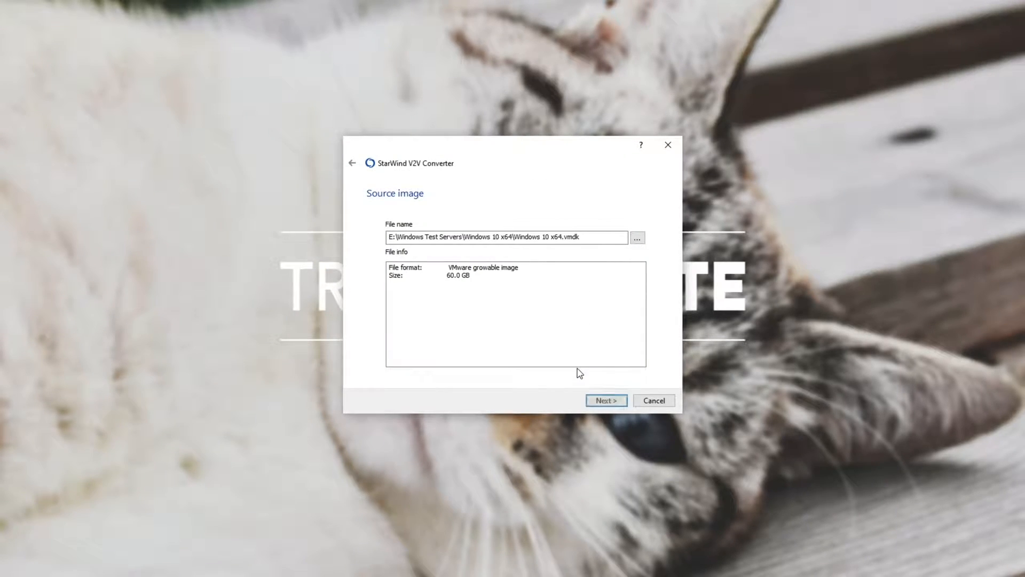
Continue past the source format page and choose Microsoft Hyper-V Server as the destination
drag(520, 267, 388, 267)
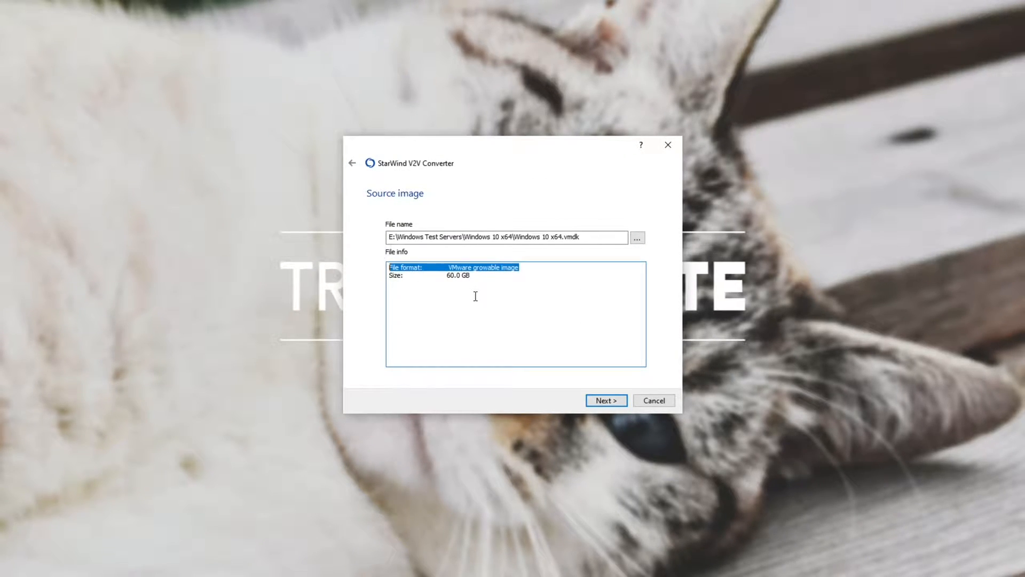
click(497, 320)
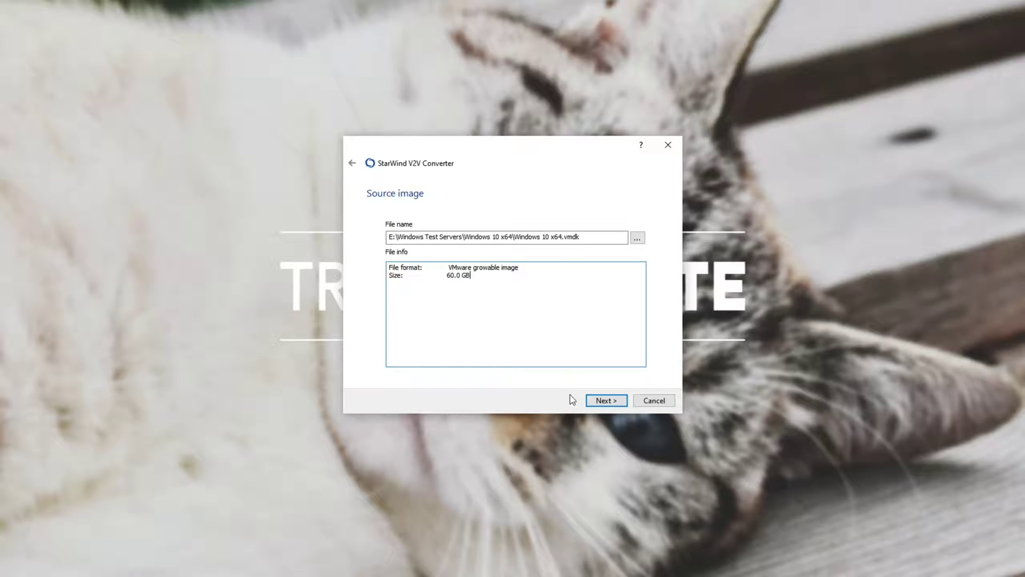
click(606, 399)
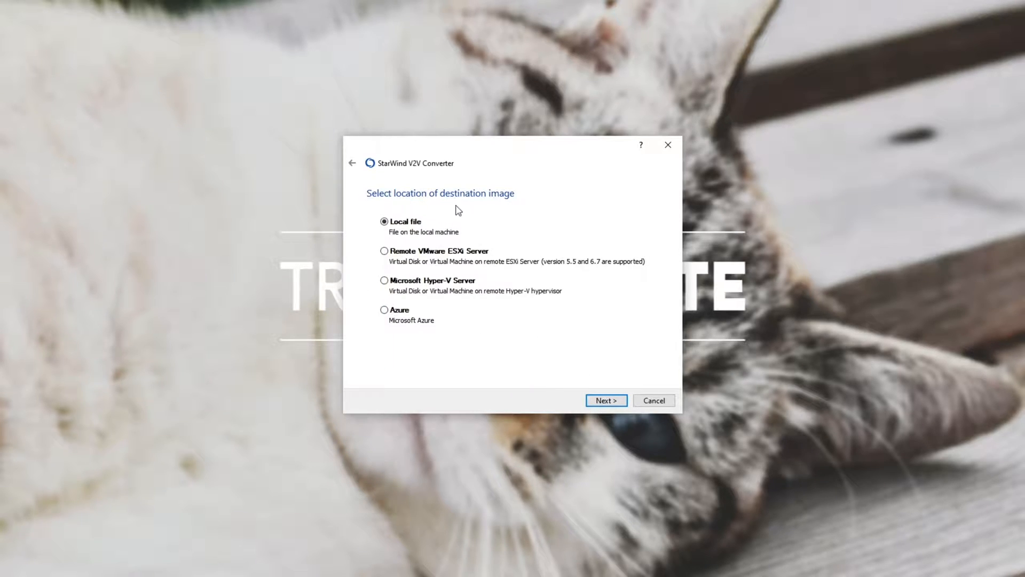
click(410, 287)
click(392, 224)
Connect to localhost with Windows authentication and reach the virtual machine selection step
click(606, 400)
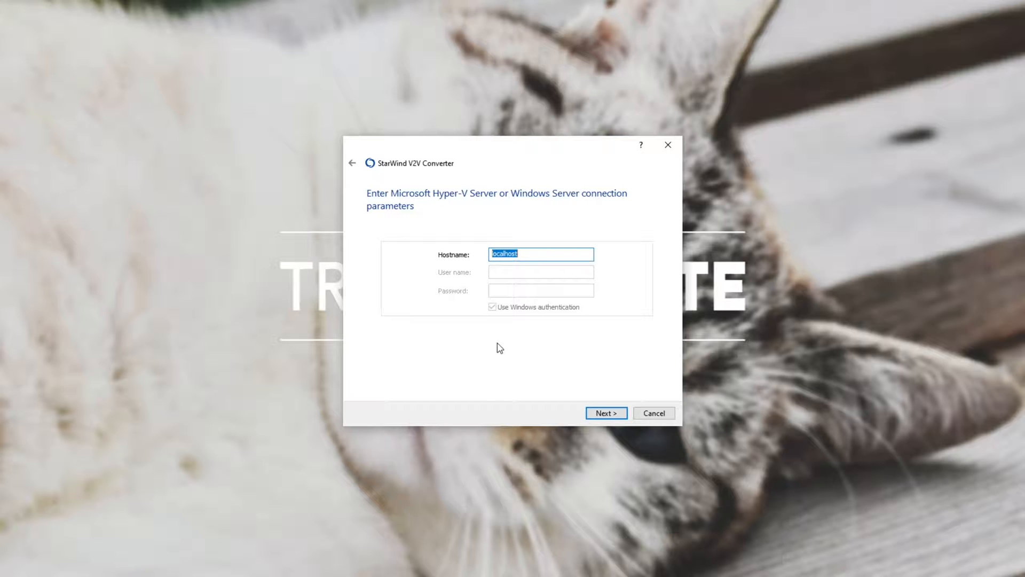
click(606, 412)
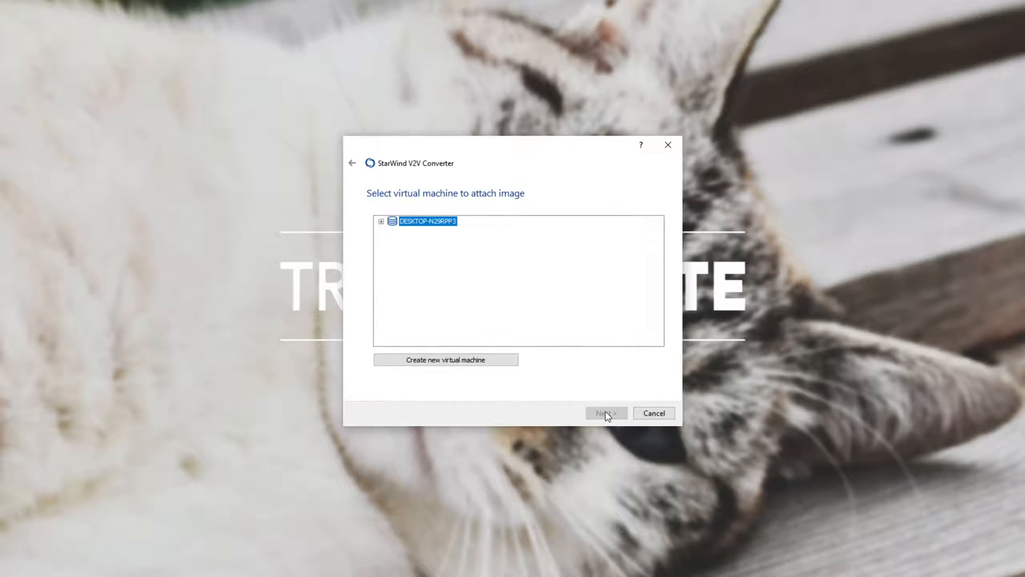
Start a new virtual machine on the DESKTOP host and name it Windows10x64VMW
click(383, 222)
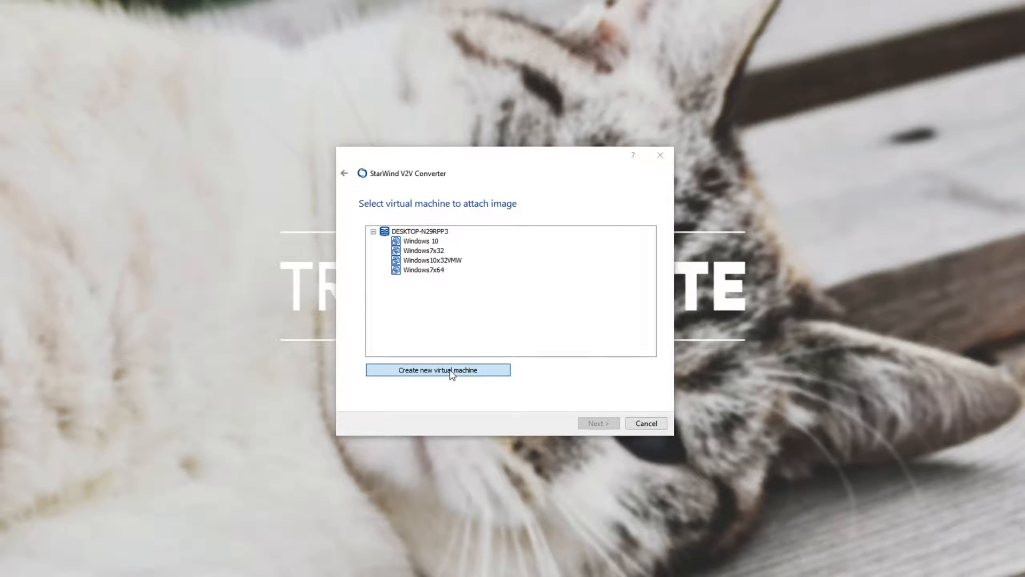
click(451, 370)
click(537, 244)
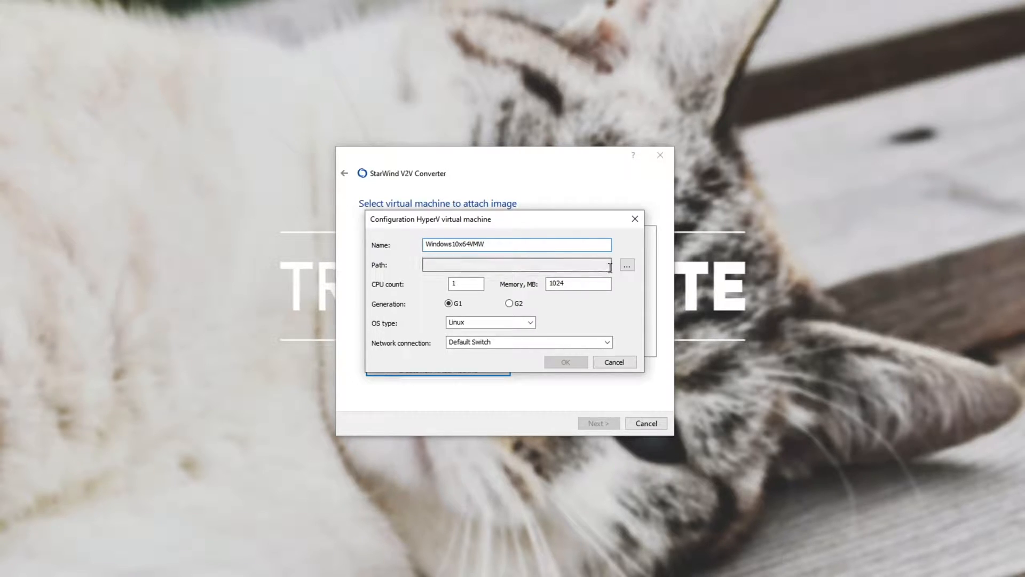
Browse to H:\Hyper-V and create a new Windows 10 x64 VMW folder there
click(627, 265)
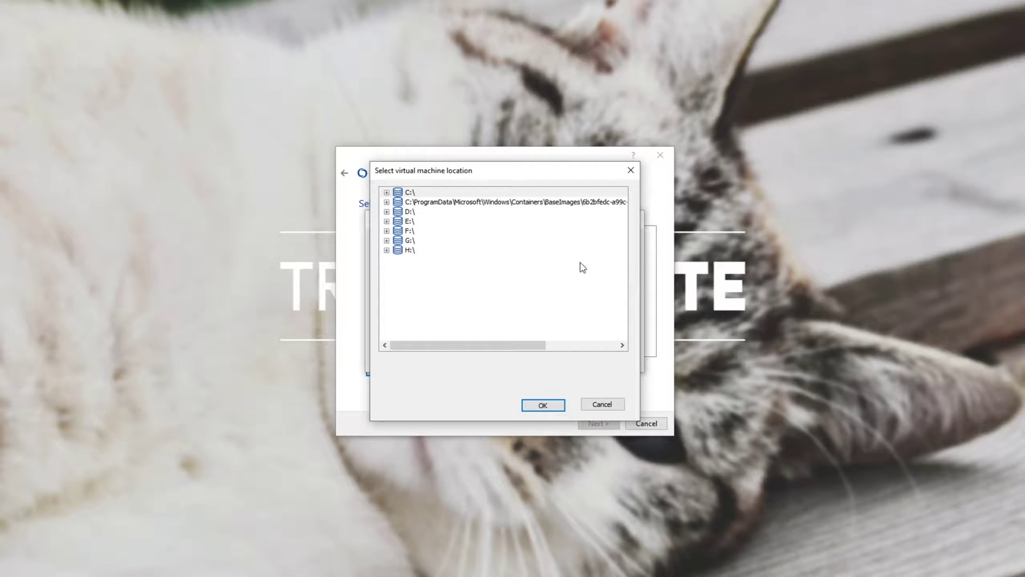
click(387, 249)
click(398, 270)
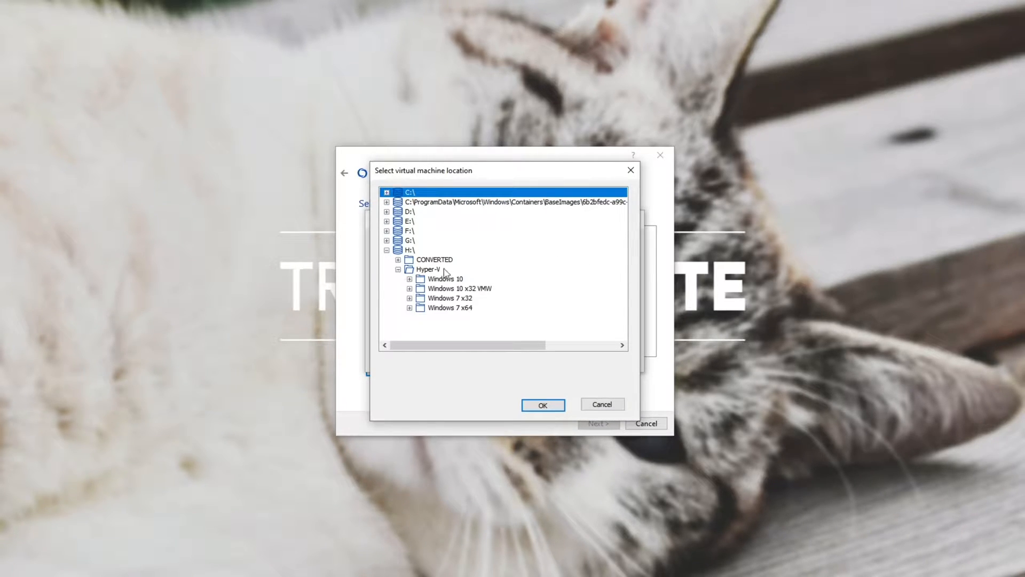
click(398, 270)
text(Windows)
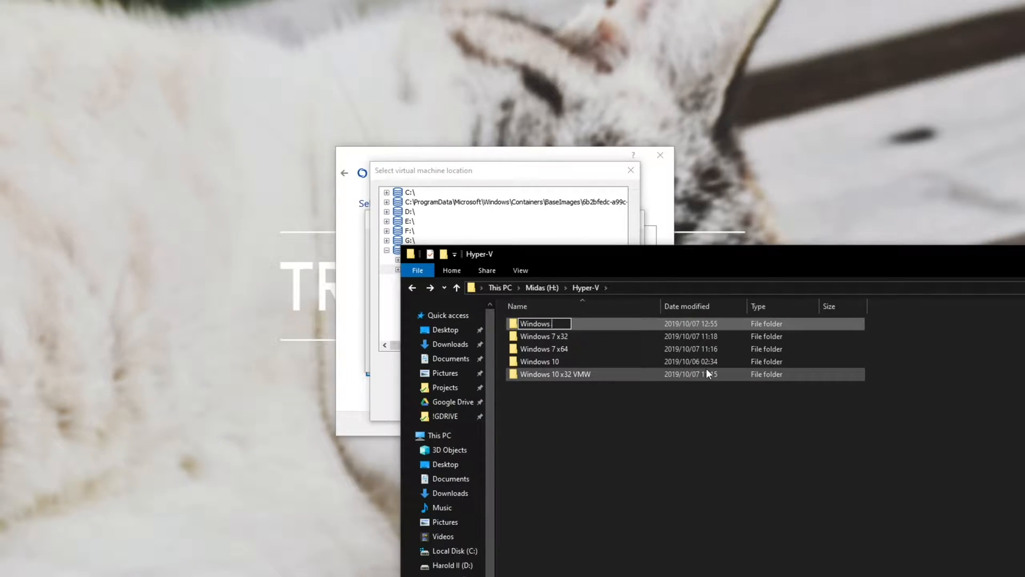
text(10 x64 VMW)
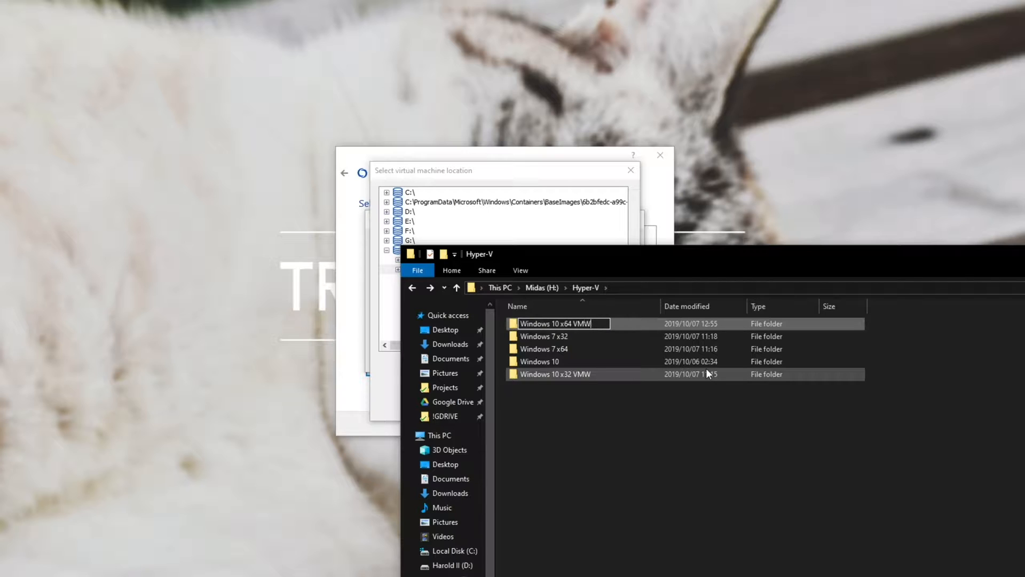
key(Return)
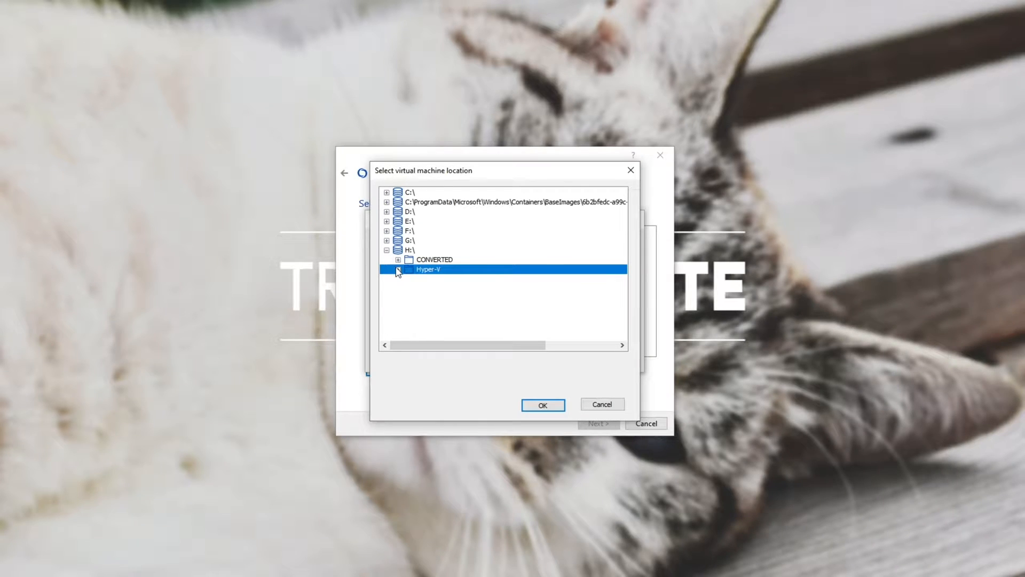
Select H:\Hyper-V\Windows 10 x64 VMW as the new machine's path
click(398, 270)
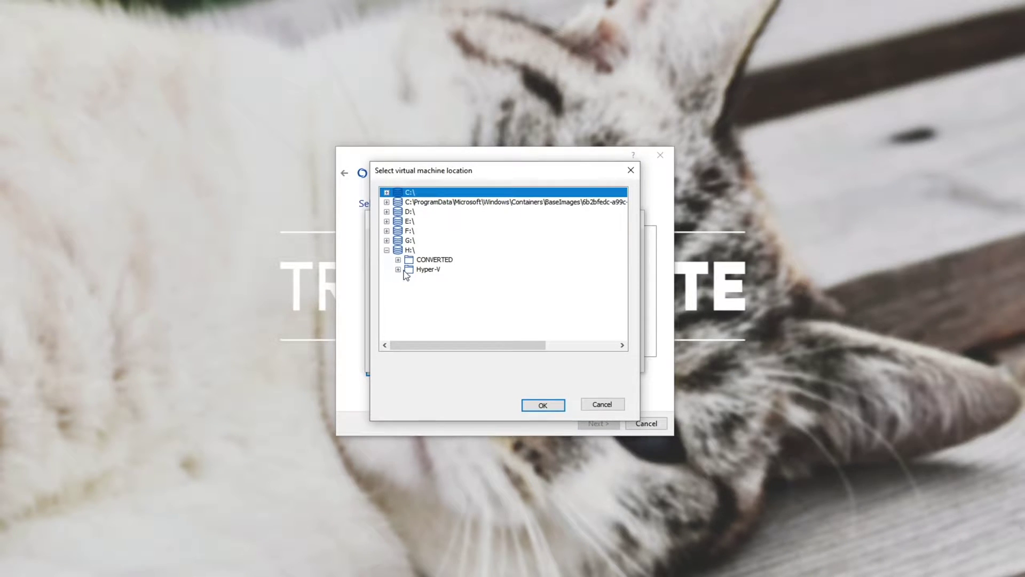
click(398, 270)
click(449, 299)
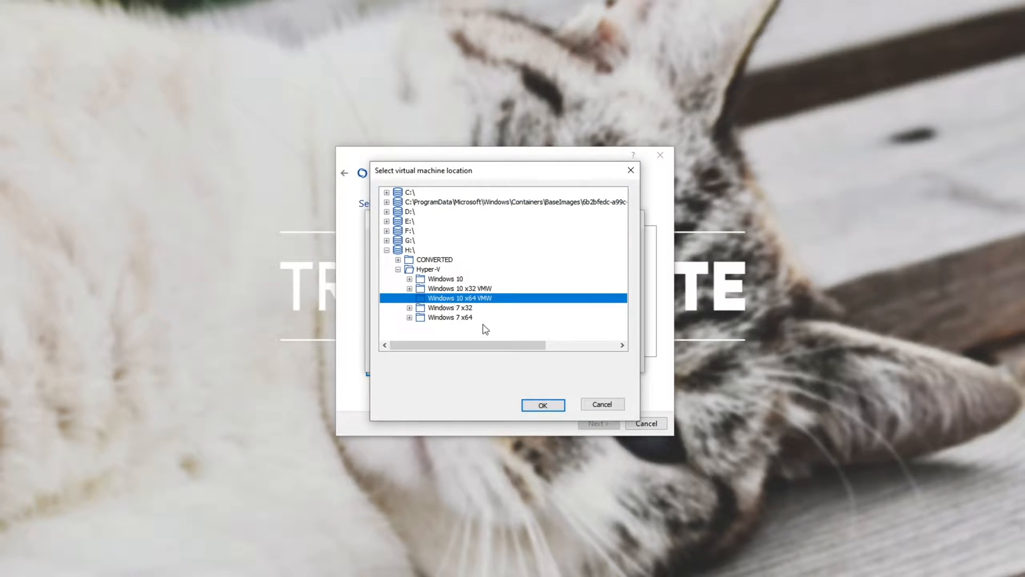
click(542, 405)
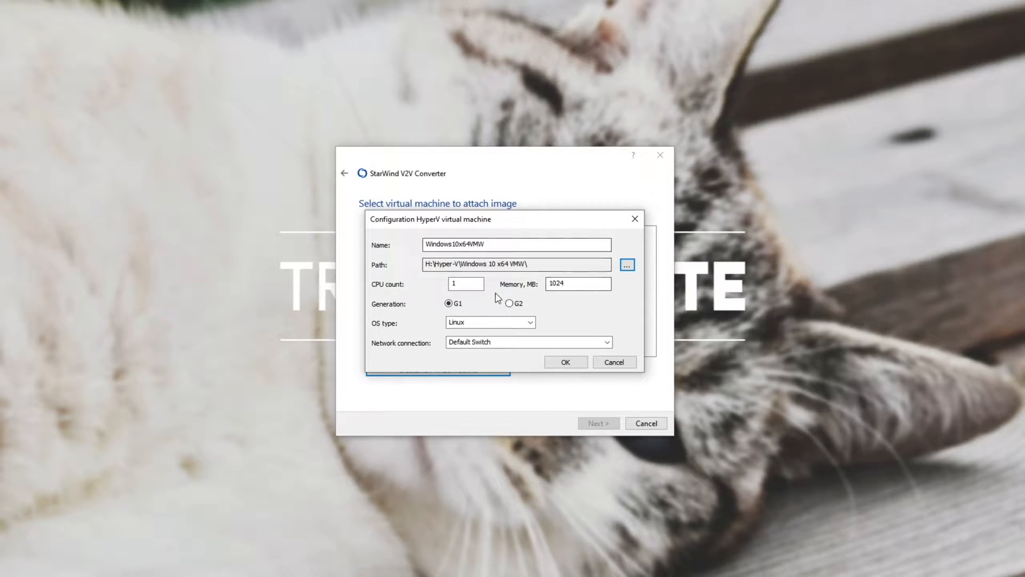
Set the CPU count to 12 after checking the host's core count in Task Manager
double_click(465, 284)
text(12)
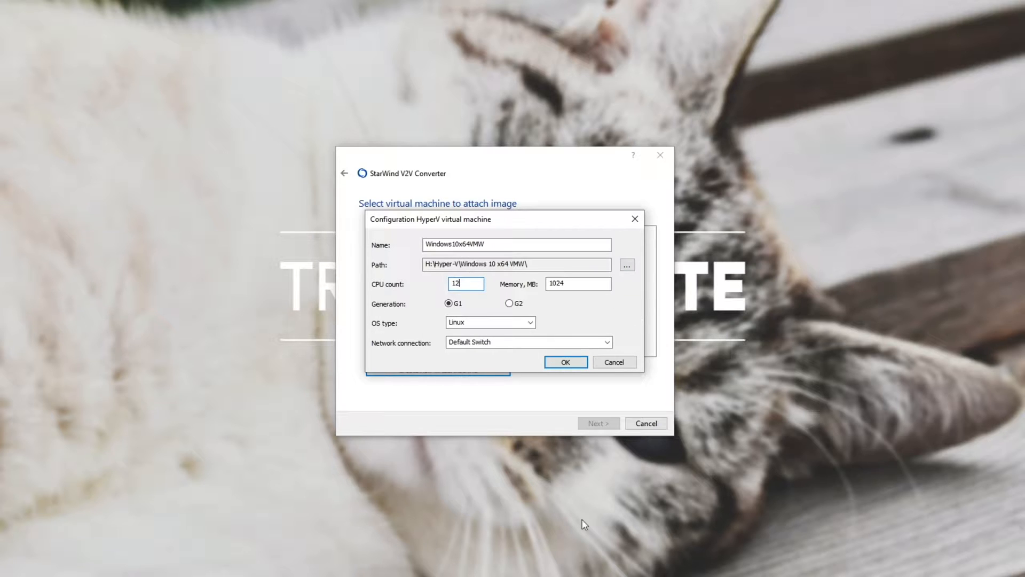
key(alt+Tab)
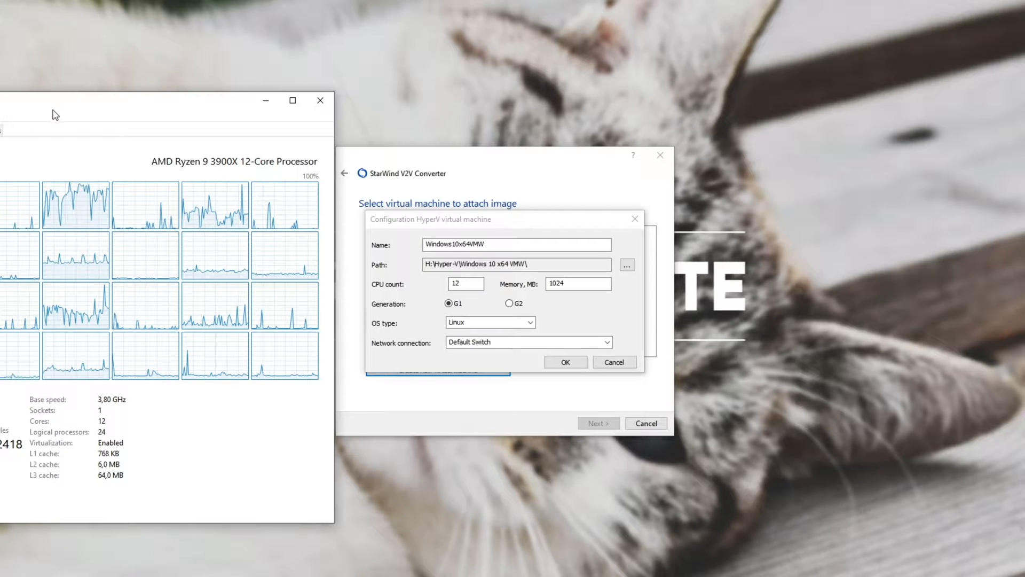
drag(55, 104, 0, 104)
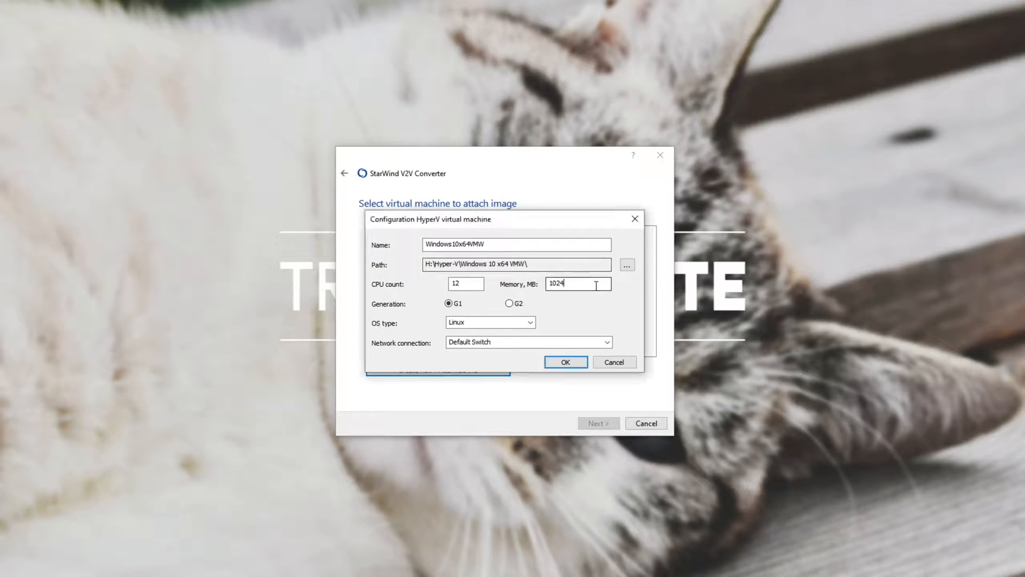
Correct a stray digit so memory reads 1024 MB again and select it for editing
double_click(560, 284)
click(573, 283)
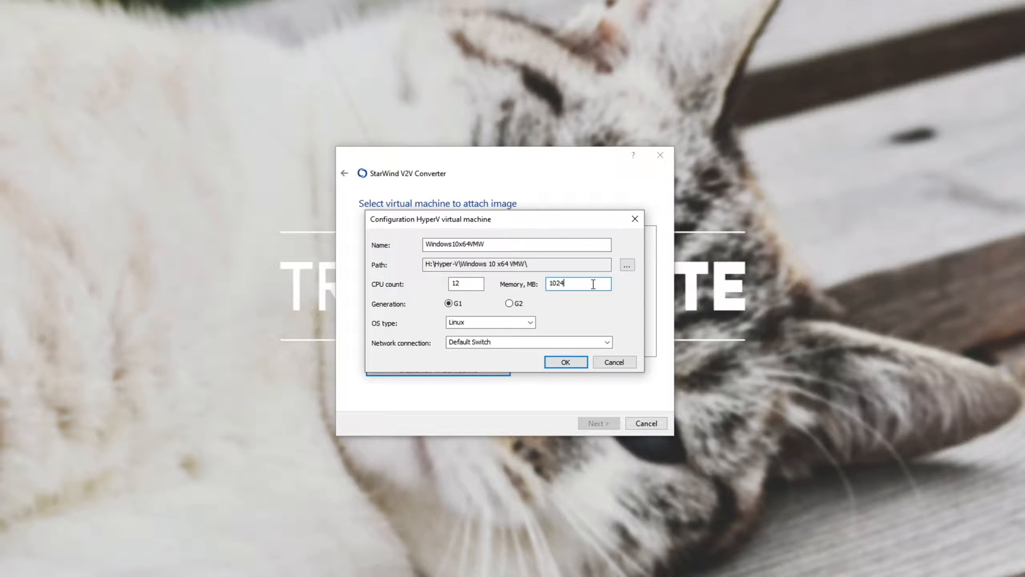
text(85)
key(BackSpace)
text(4)
key(BackSpace)
text(3)
key(BackSpace)
text(4)
double_click(572, 286)
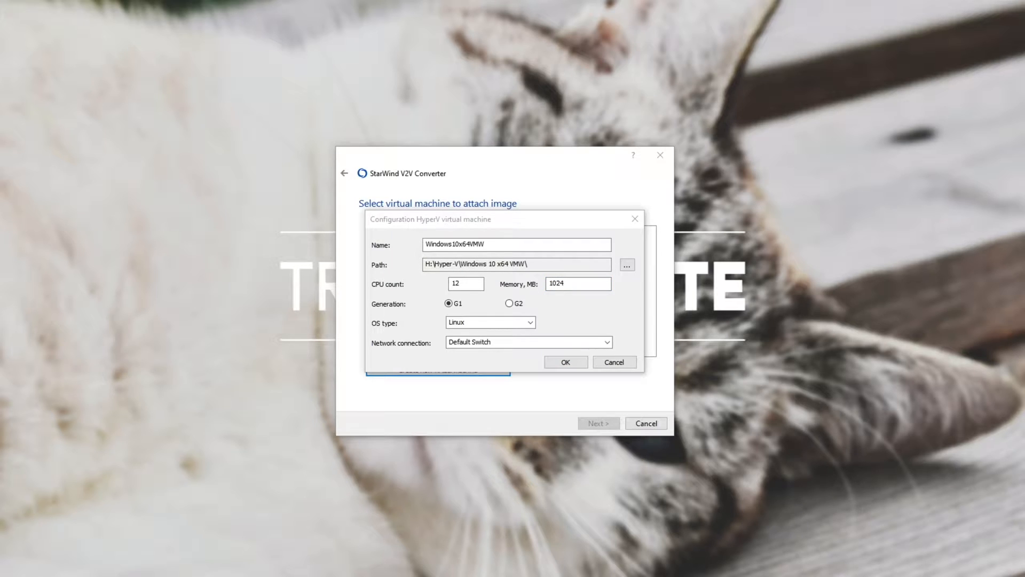
Set memory to 8192 MB and choose Generation 2
click(579, 283)
key(BackSpace)
key(BackSpace)
key(BackSpace)
text(81)
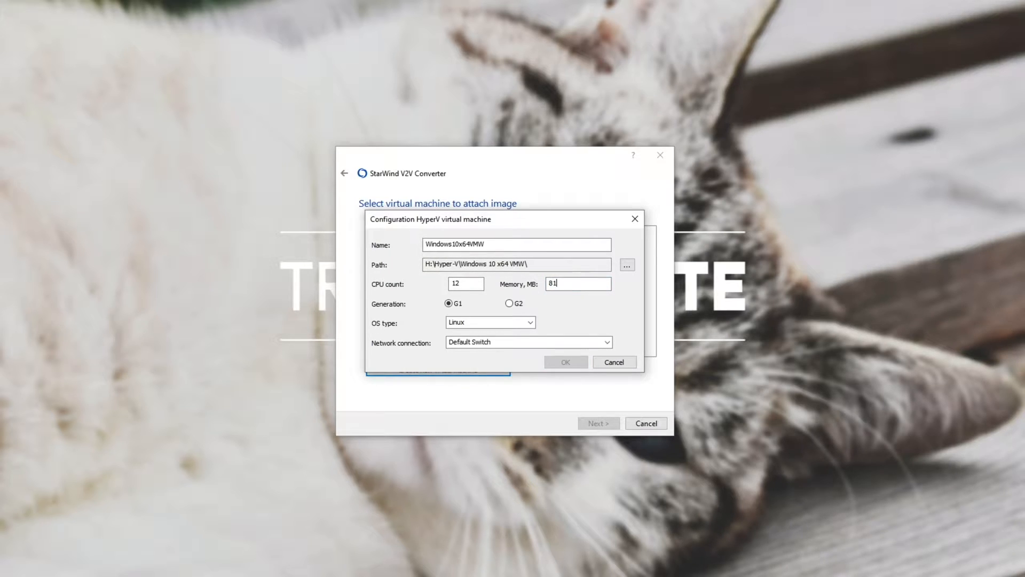
text(92)
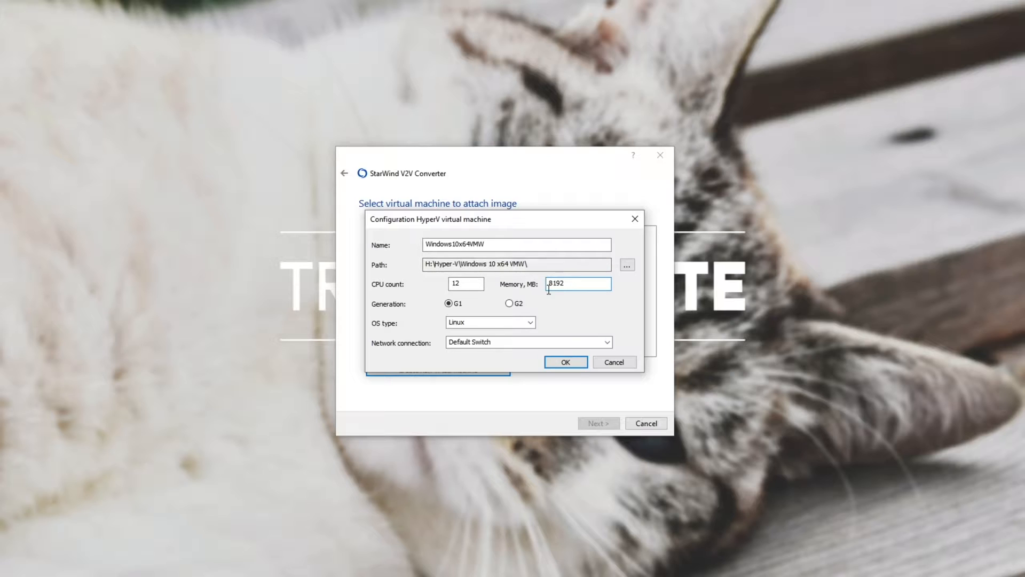
click(511, 303)
Set OS type to Windows and keep Default Switch as the network connection
click(490, 323)
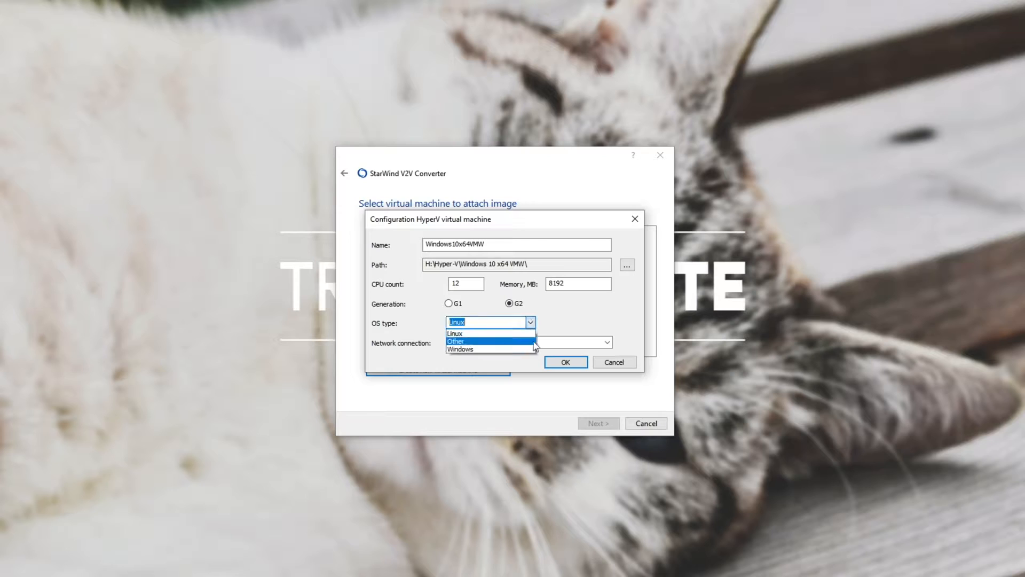
click(481, 344)
click(529, 343)
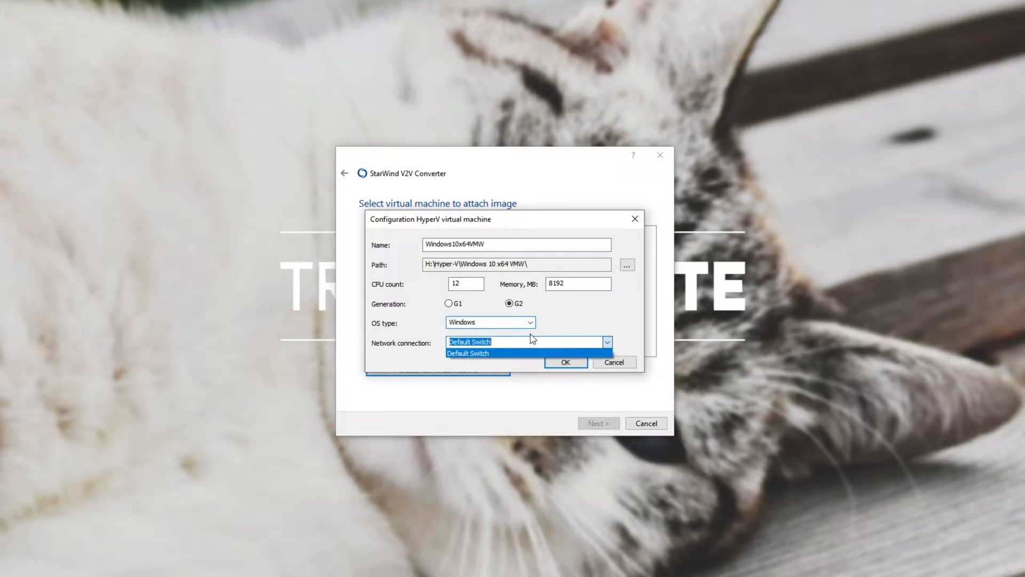
click(513, 352)
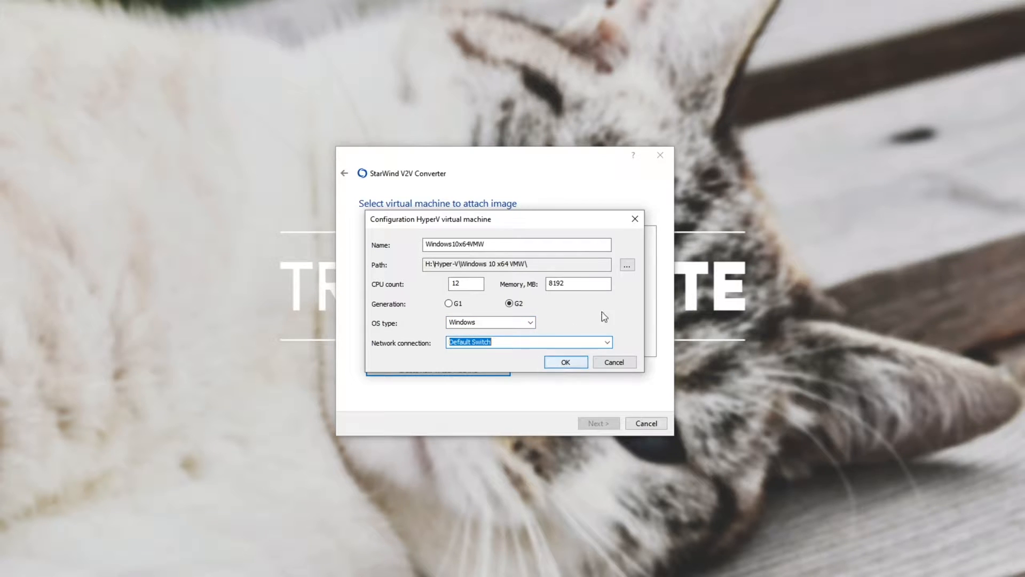
click(471, 244)
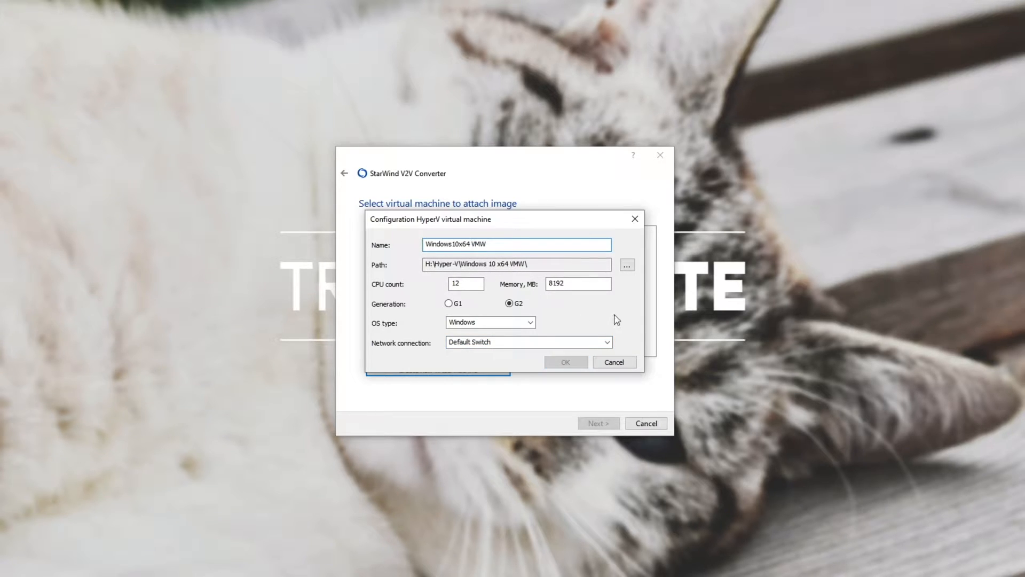
text(-)
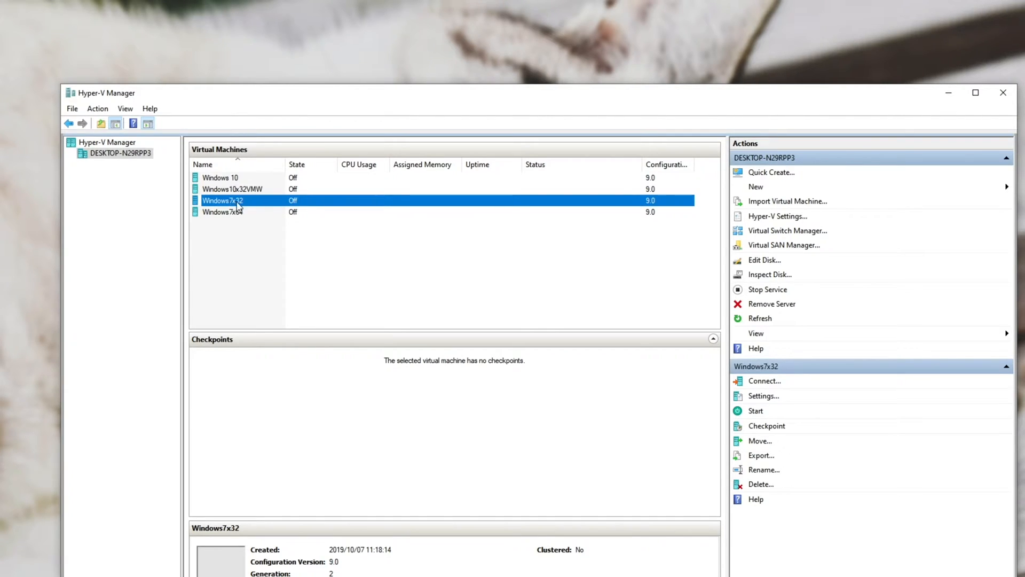
Check the Windows7x32 name in Hyper-V Manager, then confirm the new VM settings and continue
right_click(228, 202)
click(264, 303)
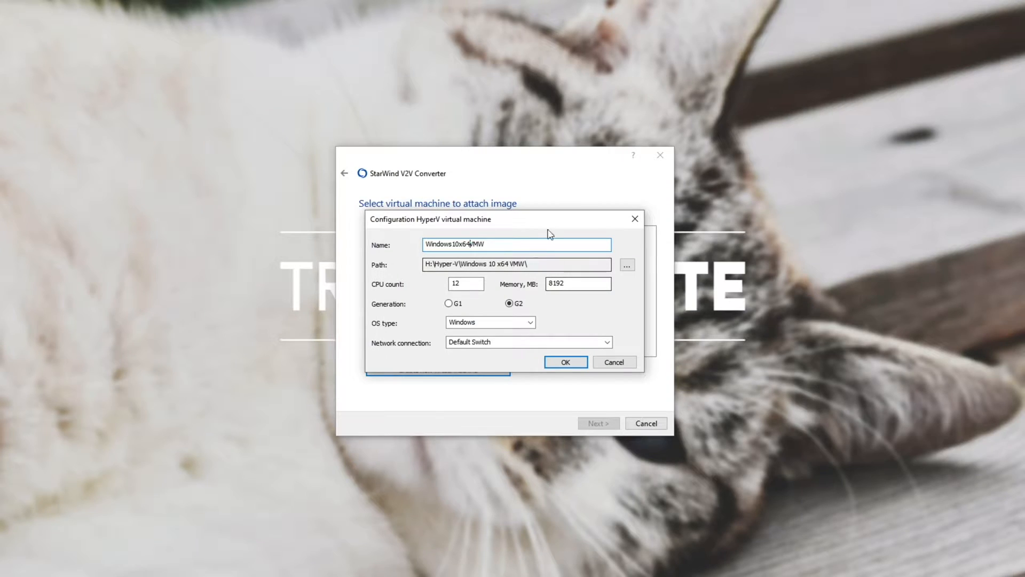
click(566, 362)
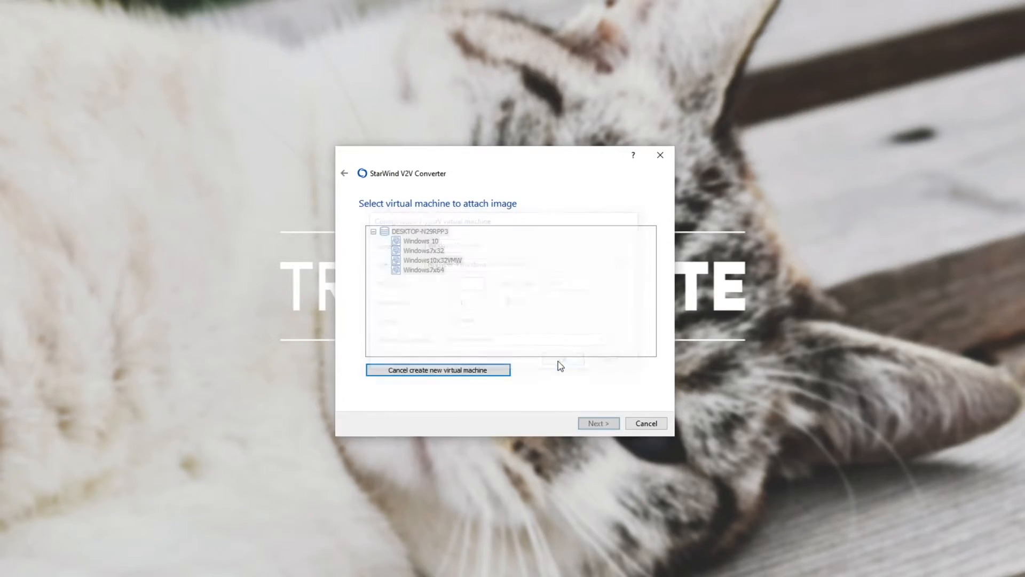
click(598, 423)
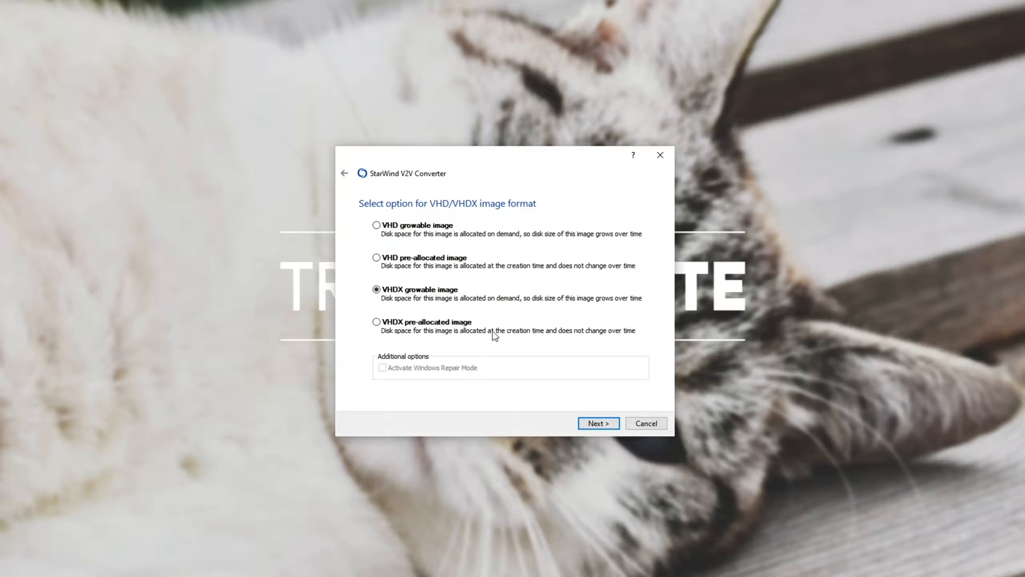
Set the destination file to H:\Hyper-V\Windows 10 x64 VMW\Windows 10 x64.vhdx
click(603, 425)
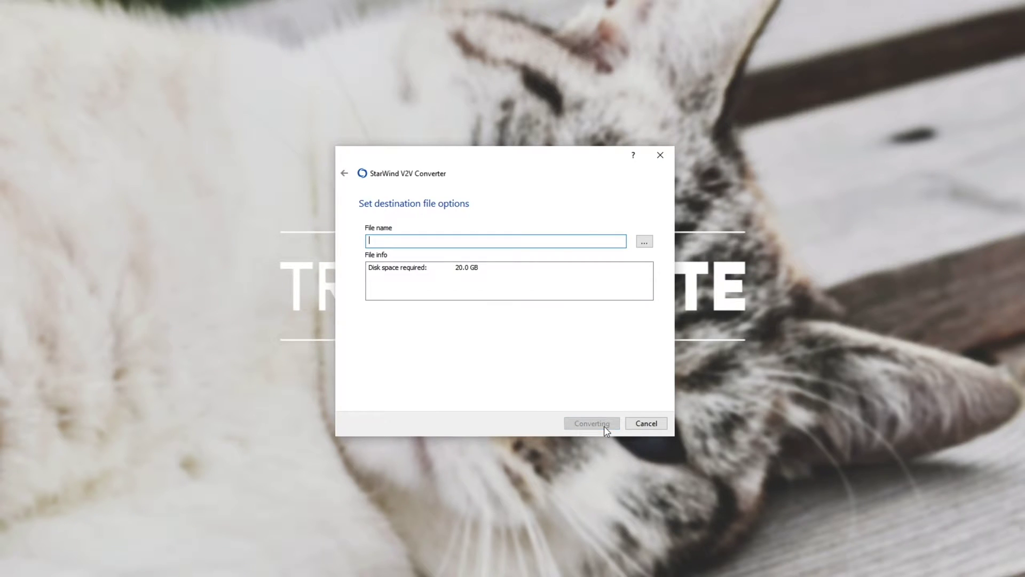
click(643, 242)
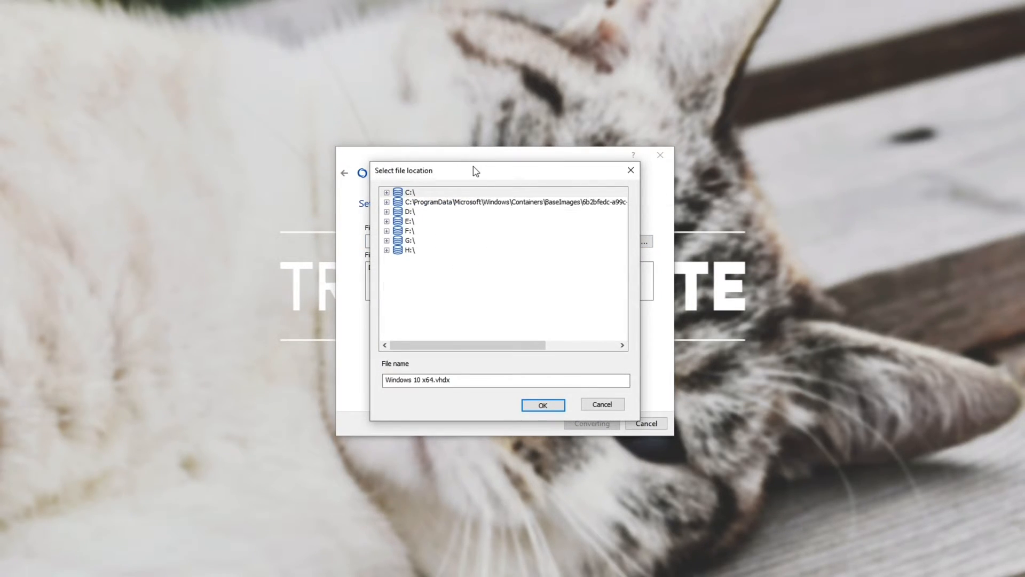
drag(476, 171, 742, 170)
click(655, 249)
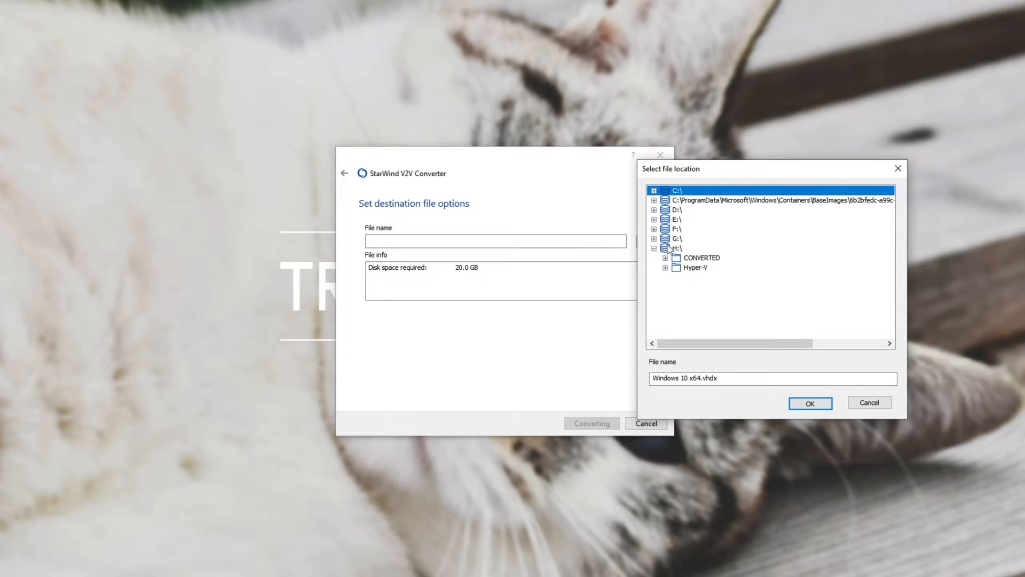
click(686, 268)
click(725, 296)
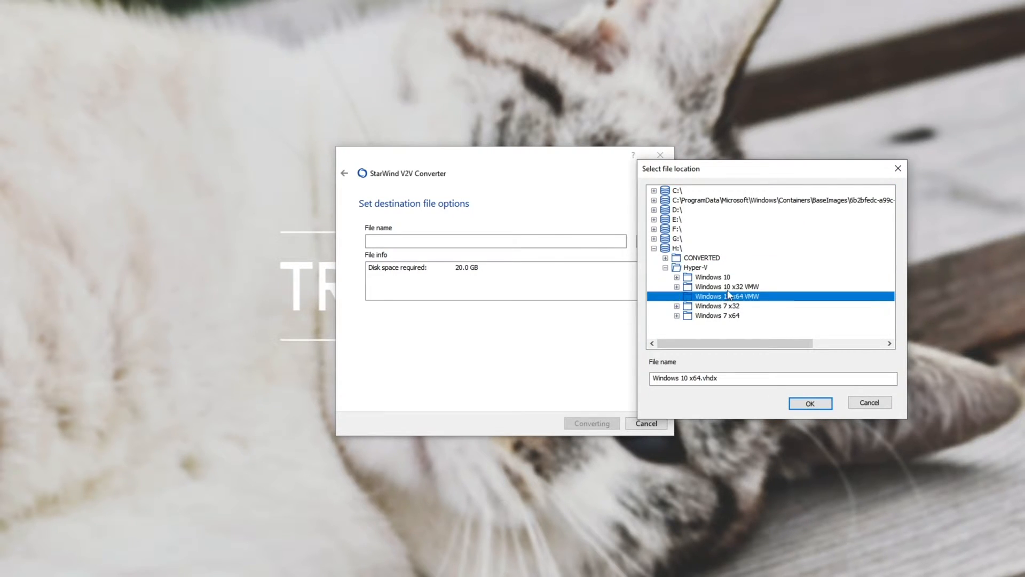
click(811, 402)
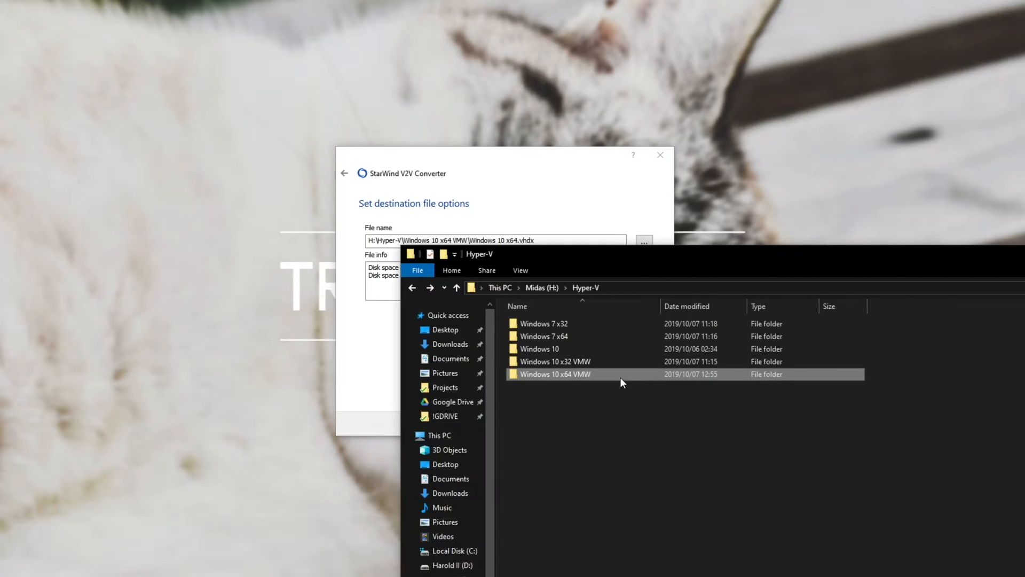
Check the empty Windows 10 x64 VMW folder in File Explorer and start the conversion
double_click(571, 374)
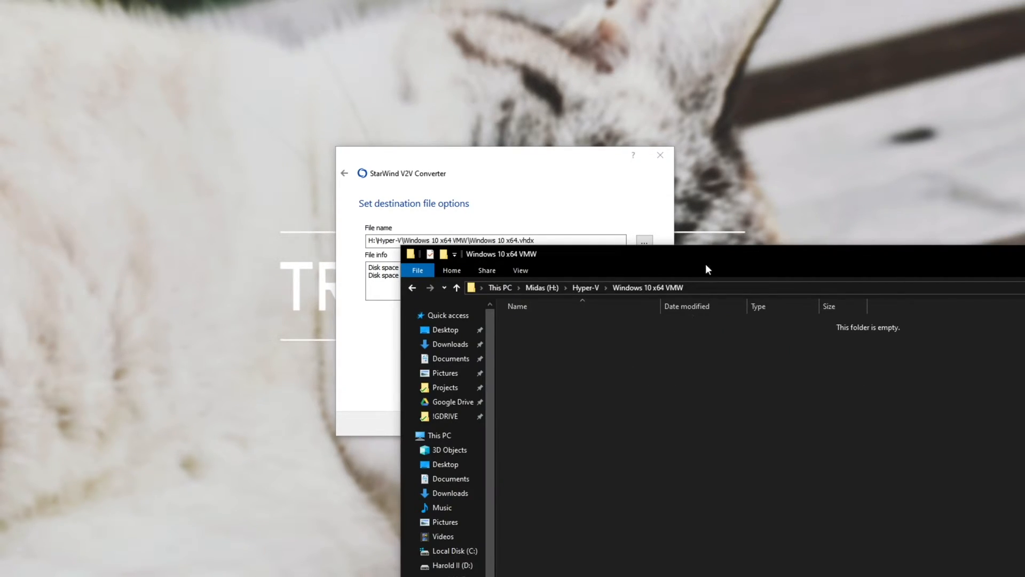
drag(706, 255, 737, 310)
click(505, 360)
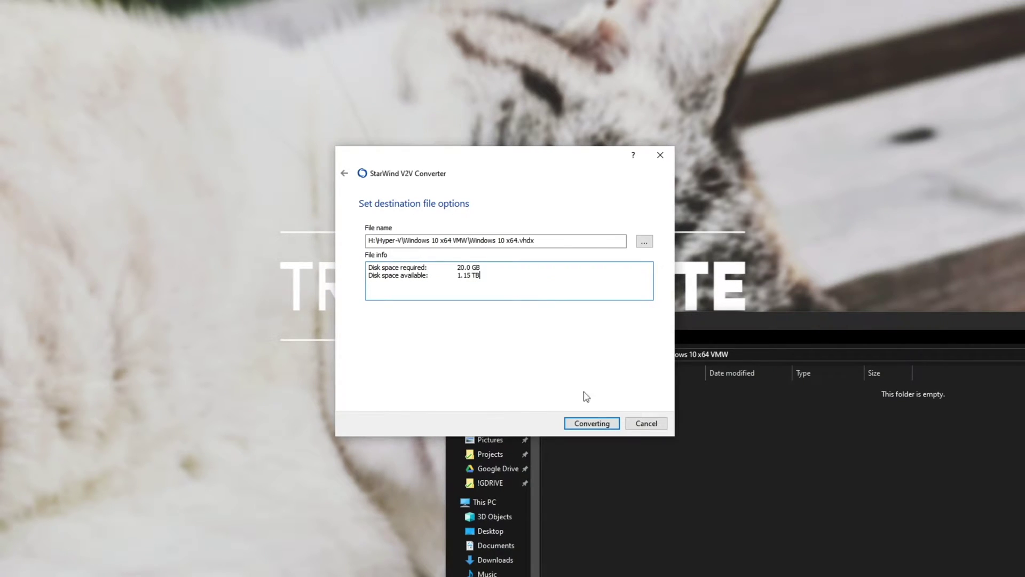
Watch the vhdx grow beside the source vmdk parts while the conversion runs to completion
click(592, 423)
drag(504, 174, 264, 177)
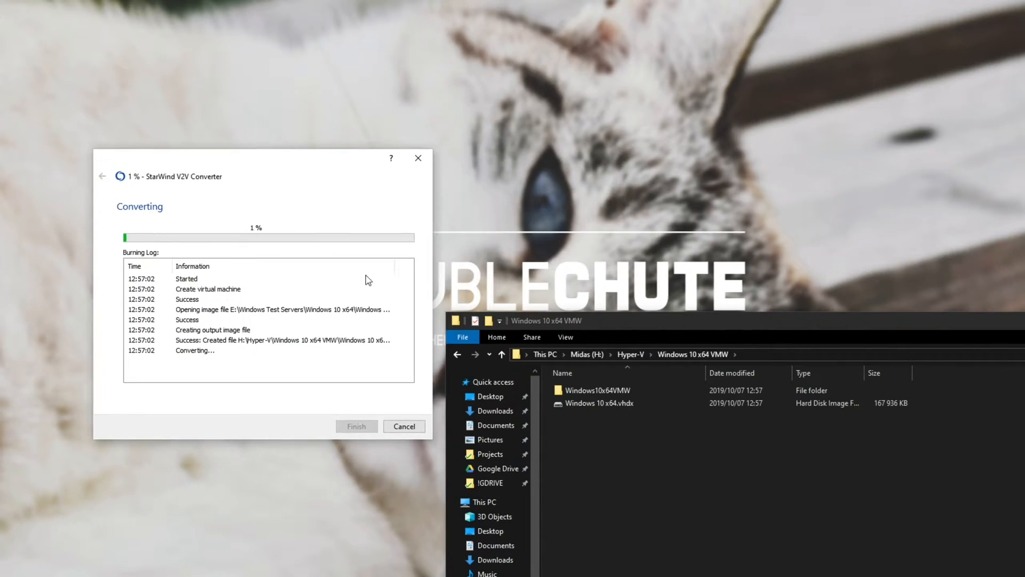
click(890, 403)
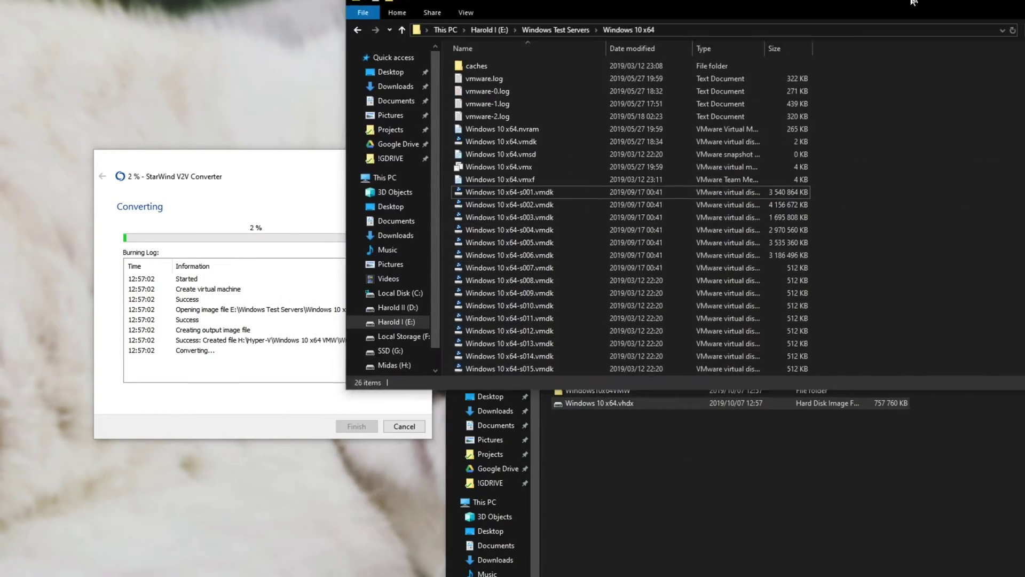
drag(704, 215, 970, 118)
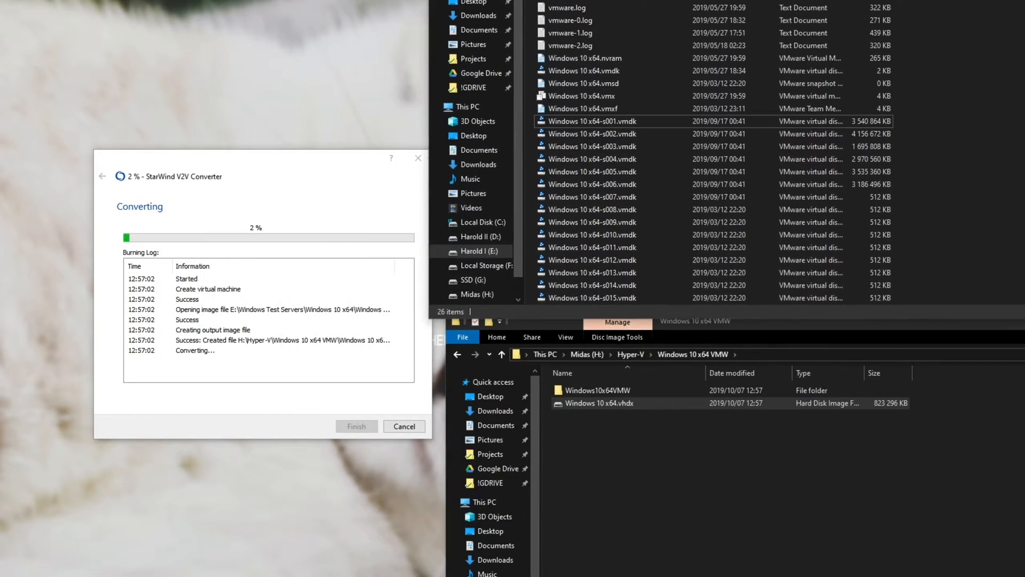
drag(921, 96, 921, 219)
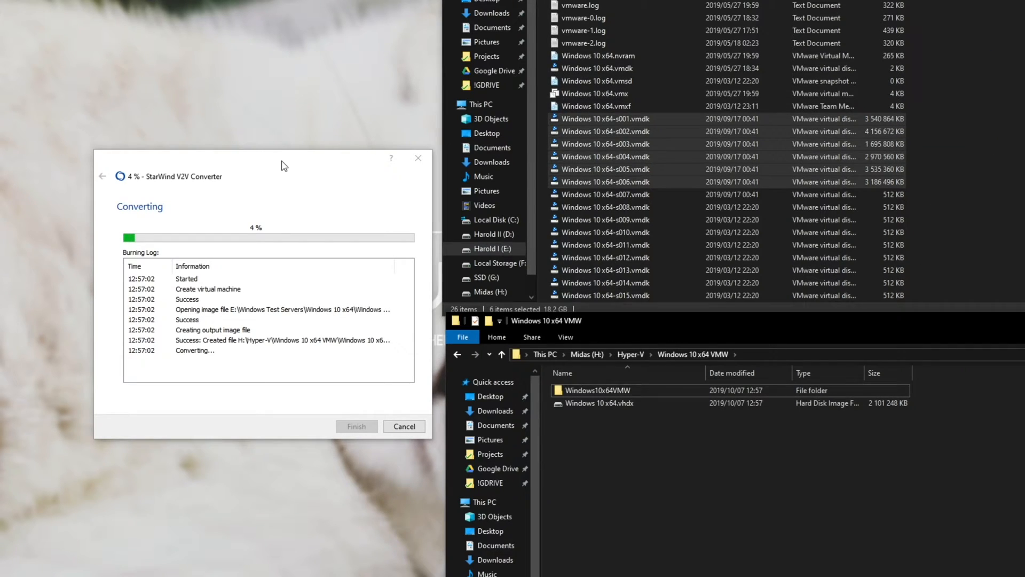
click(310, 190)
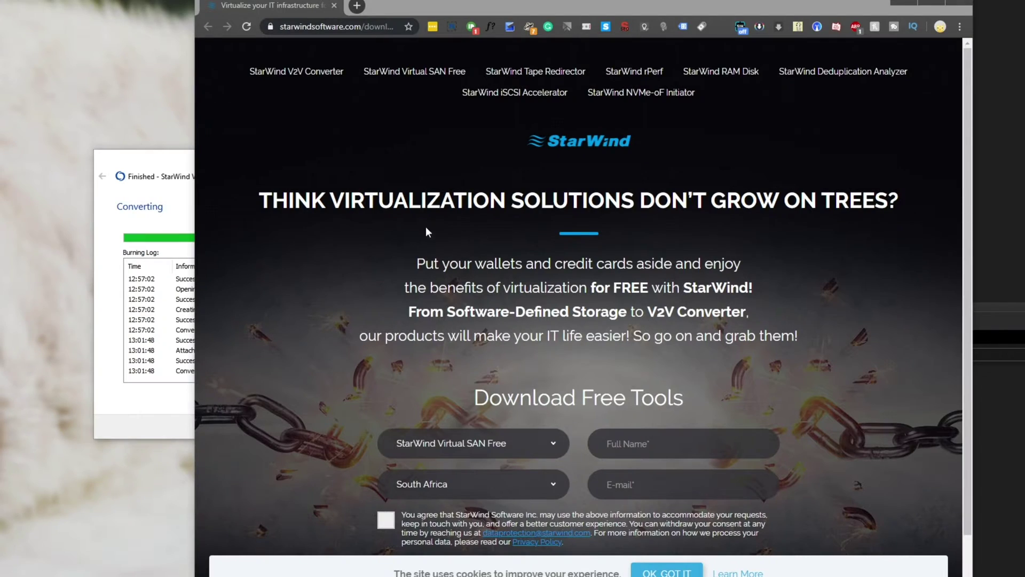
drag(385, 201, 721, 201)
click(721, 305)
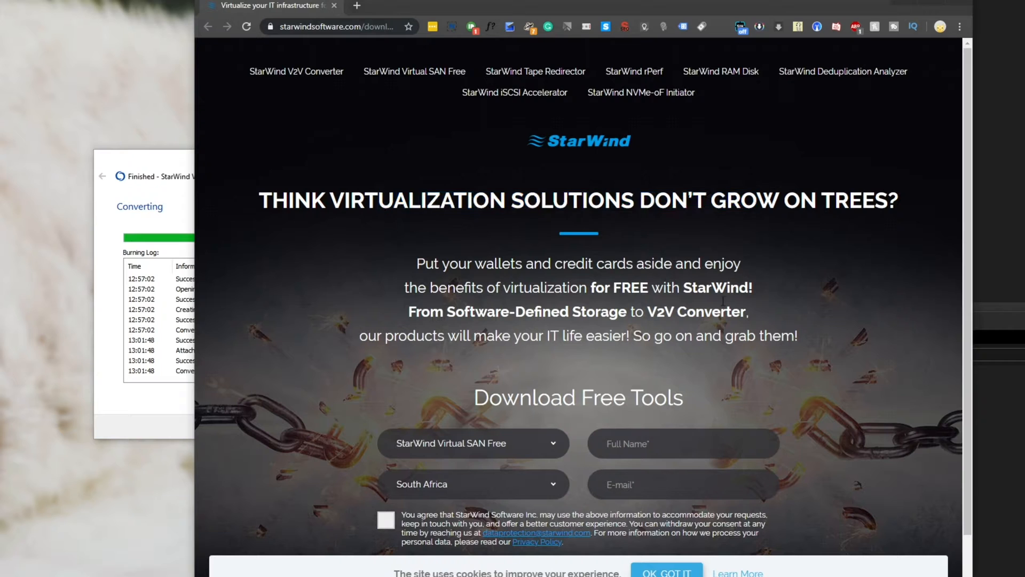
scroll(731, 238, down, 3)
scroll(672, 254, up, 3)
click(968, 8)
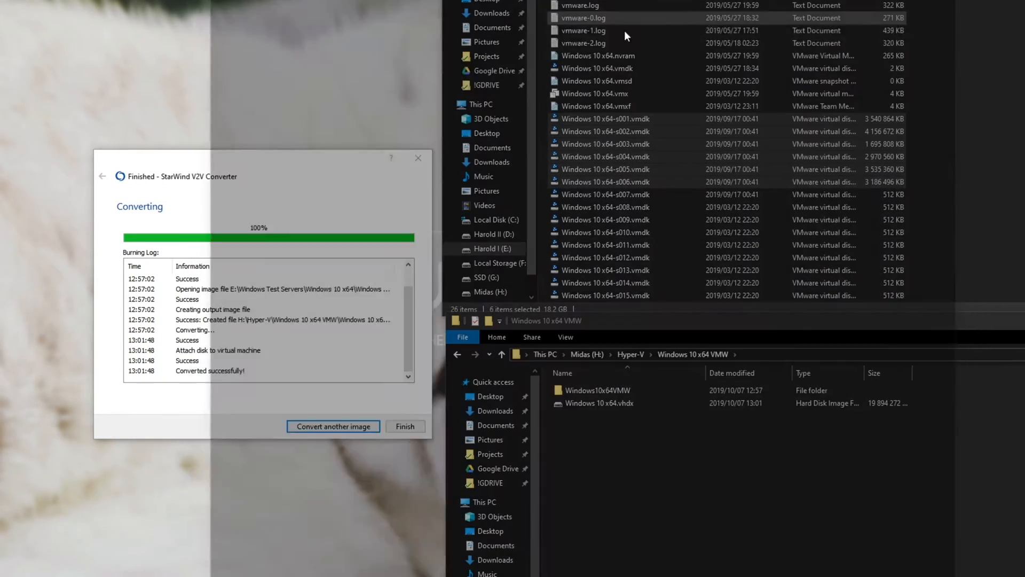
Inspect the Windows10x64VMW Virtual Machines folder in File Explorer, then switch to Hyper-V Manager
click(835, 457)
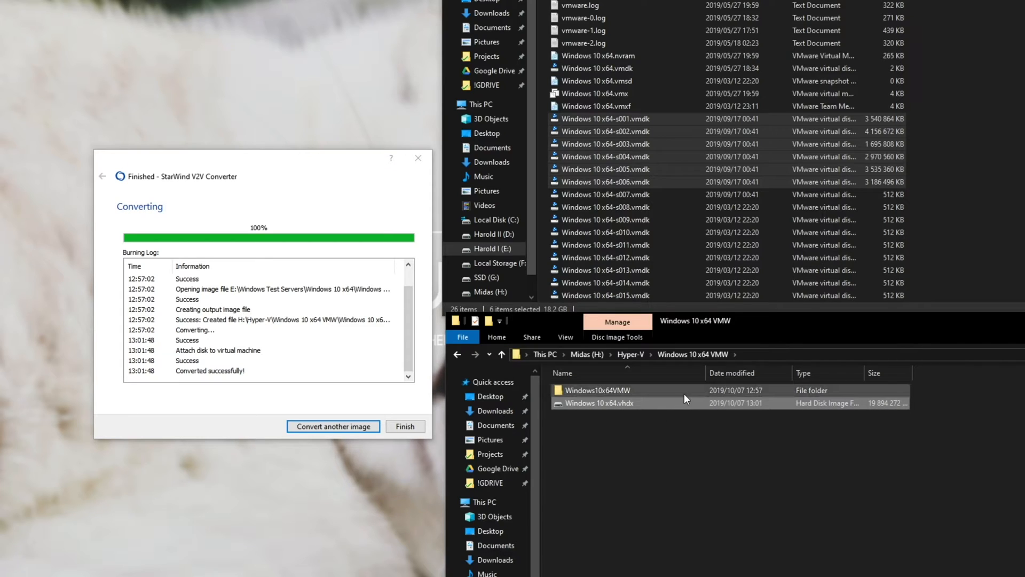
double_click(598, 390)
double_click(644, 390)
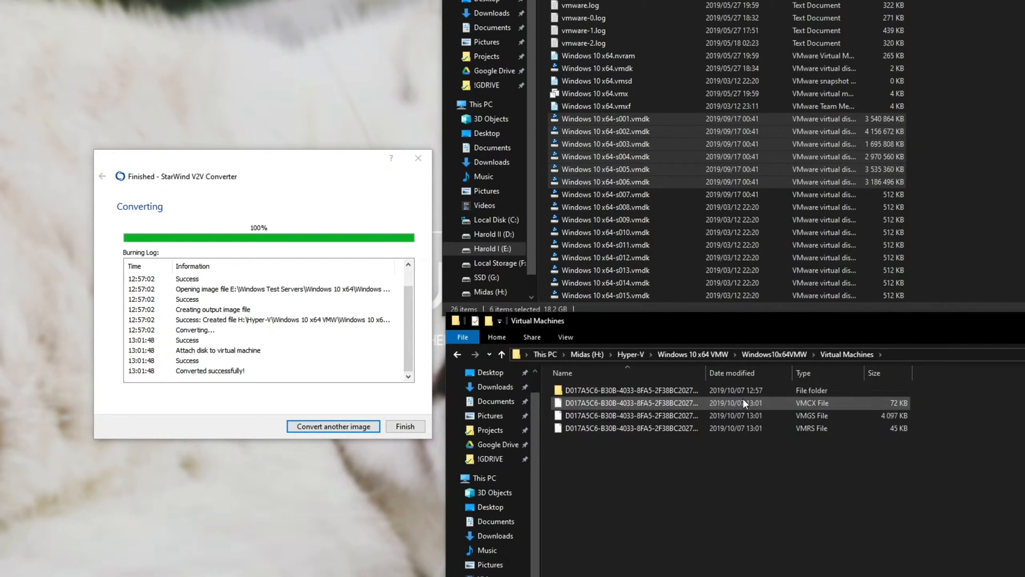
double_click(644, 391)
click(846, 353)
click(773, 354)
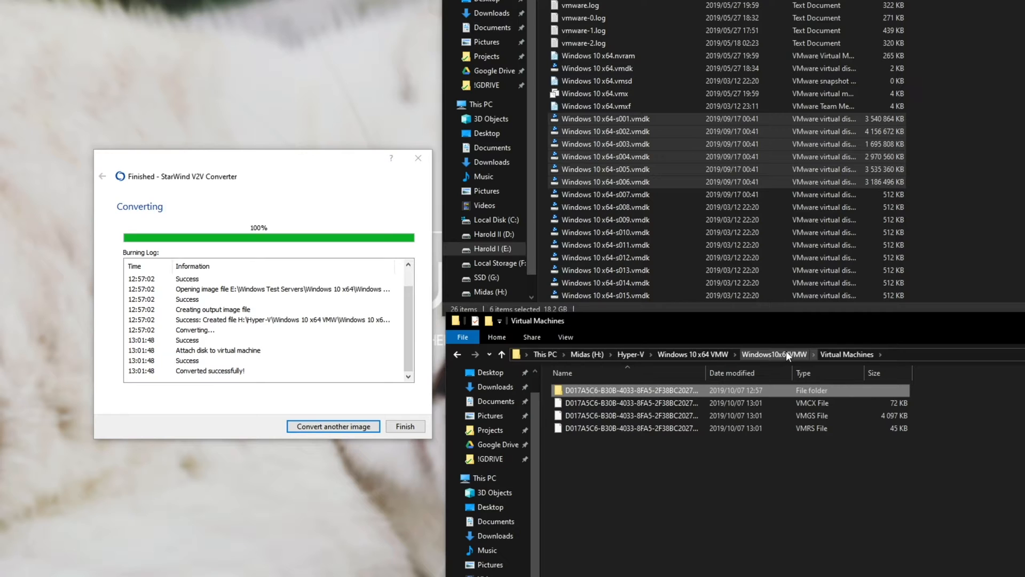
click(692, 353)
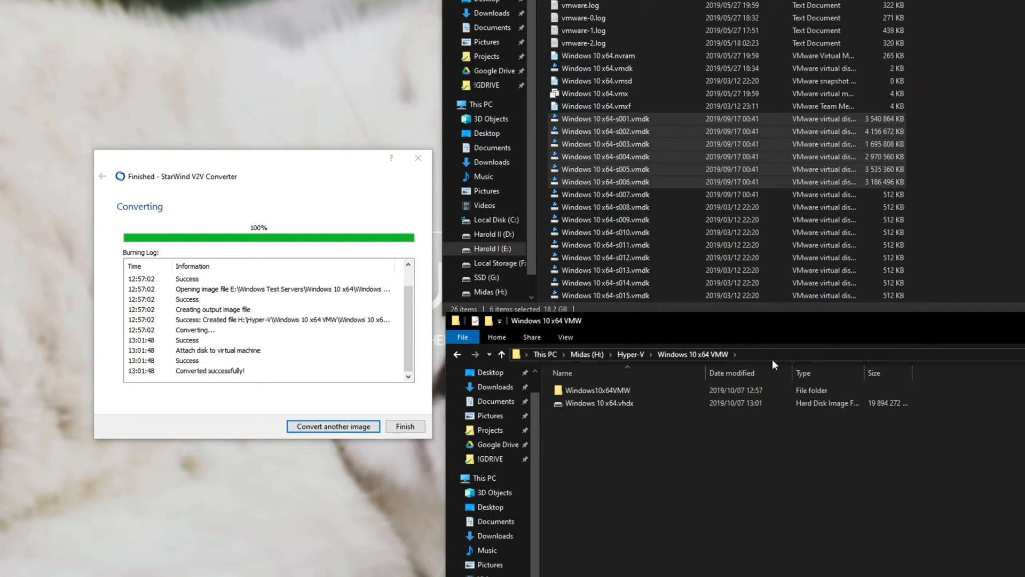
drag(741, 320, 707, 240)
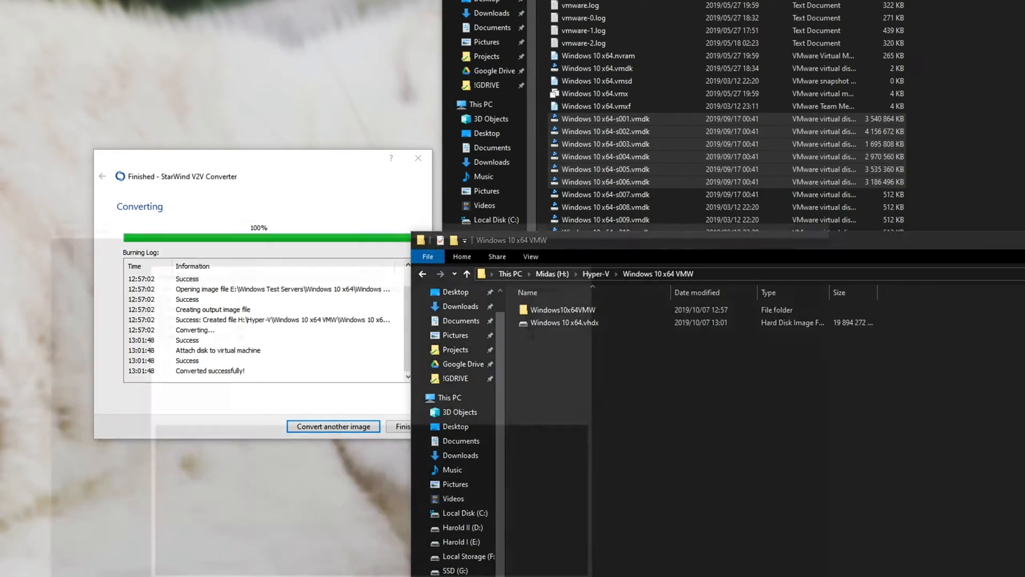
key(alt+Tab)
click(254, 201)
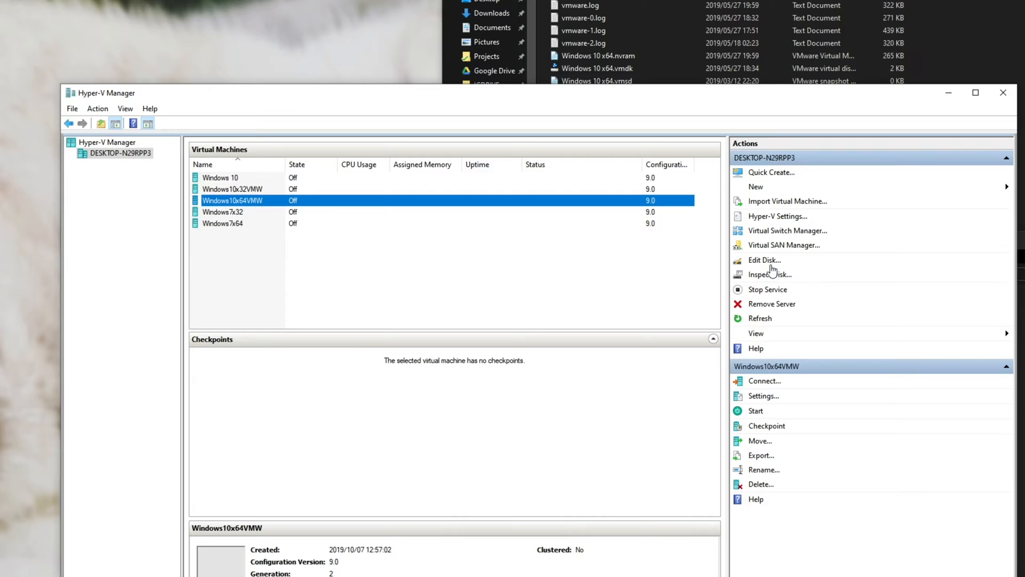
click(763, 396)
click(401, 178)
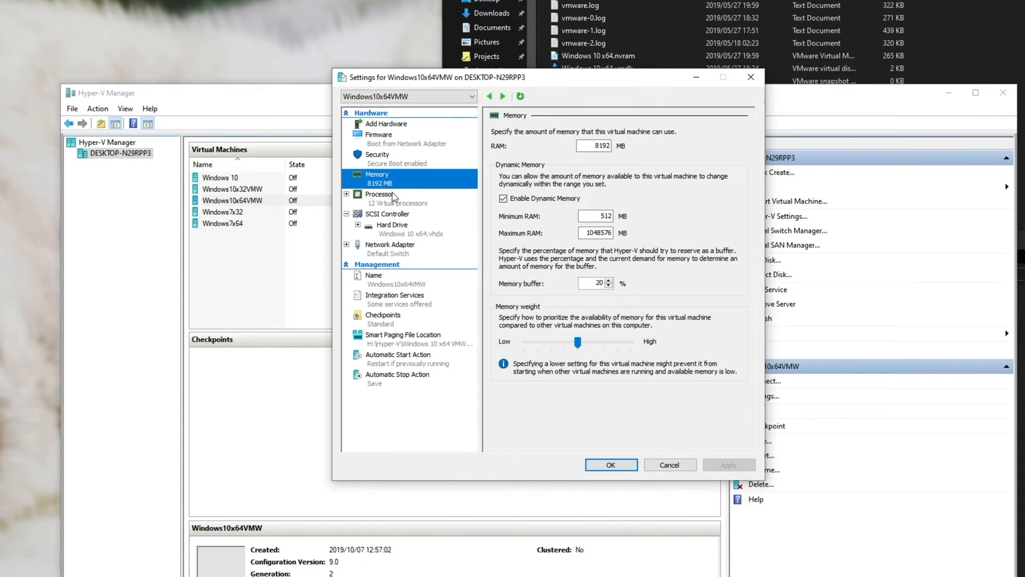
click(396, 197)
click(392, 224)
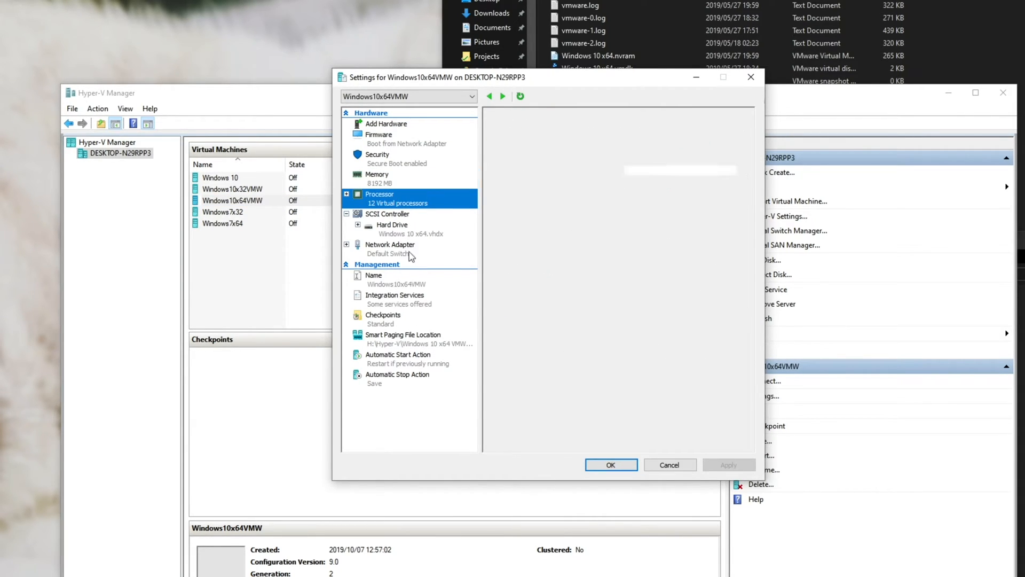
click(397, 374)
click(613, 465)
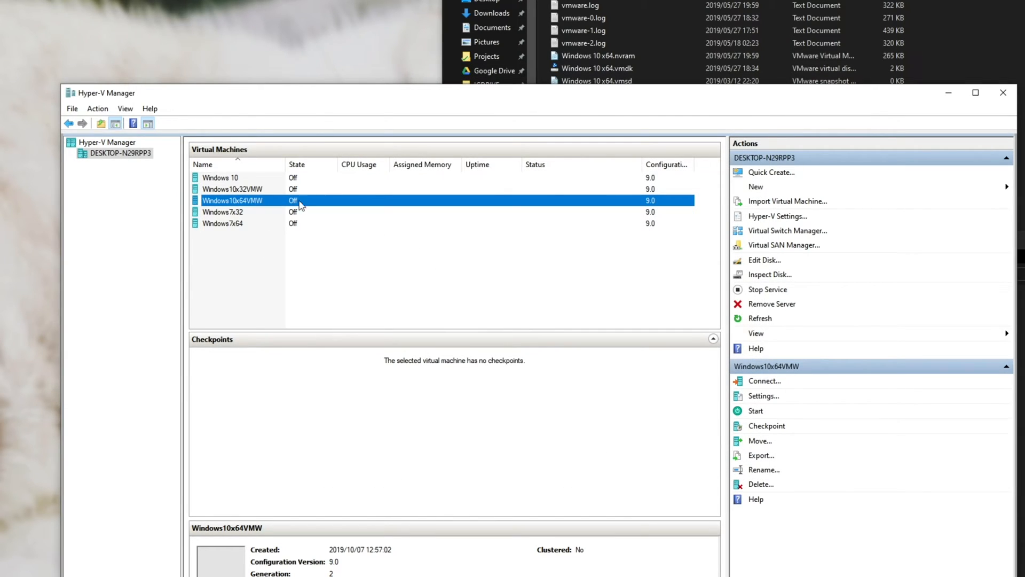
Connect to and start Windows10x64VMW, then sign in to its Windows 10 desktop
double_click(587, 206)
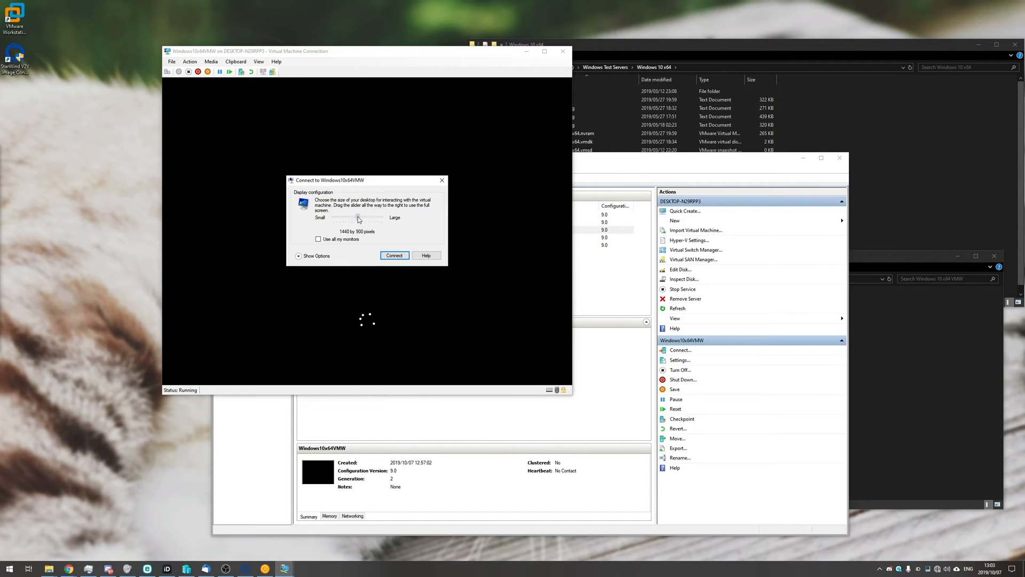
drag(355, 218, 369, 220)
key(Return)
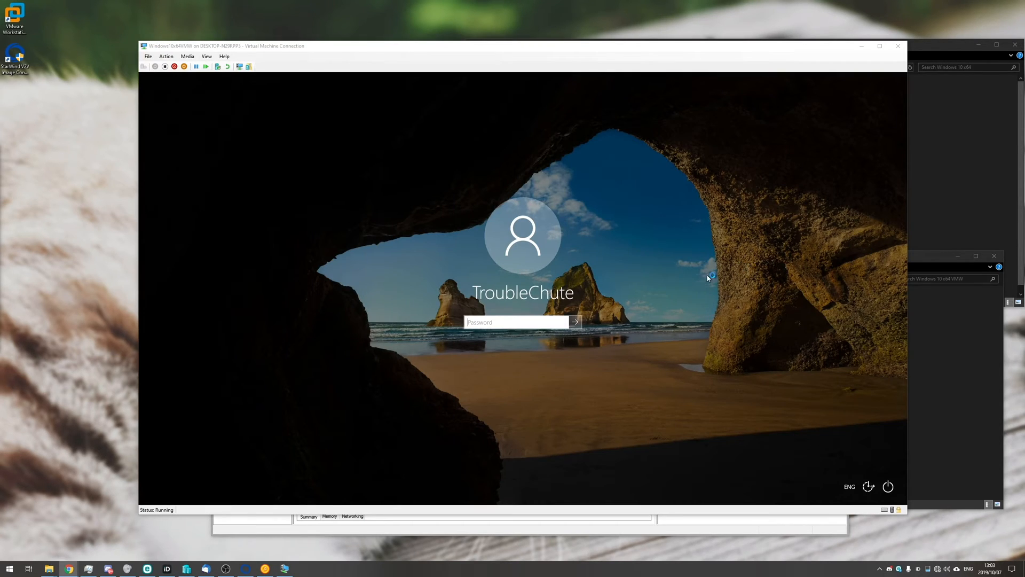
key(Return)
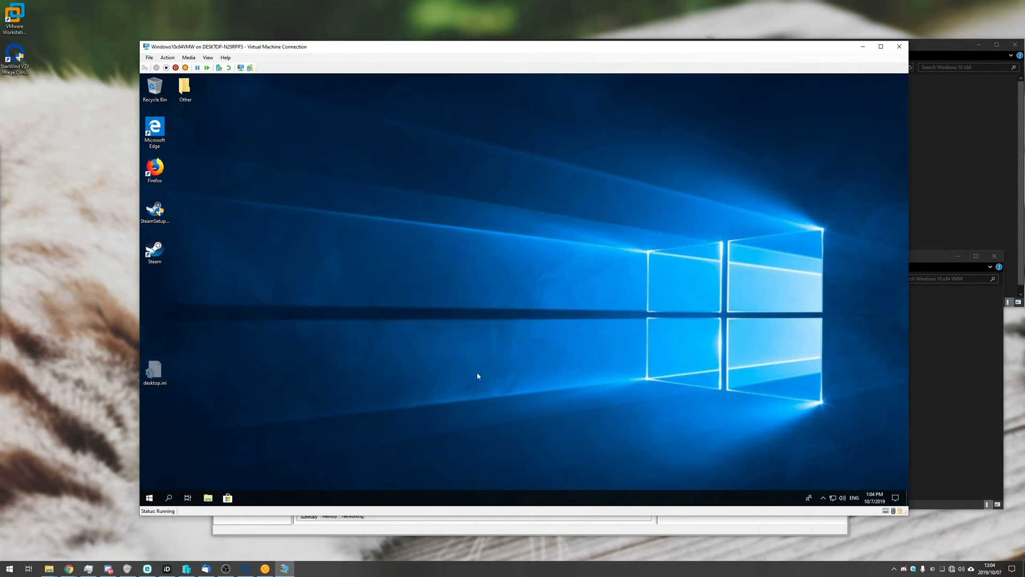
Check Local Disk (C:) in the guest's File Explorer, then begin turning the machine off
key(super+e)
drag(561, 233, 480, 177)
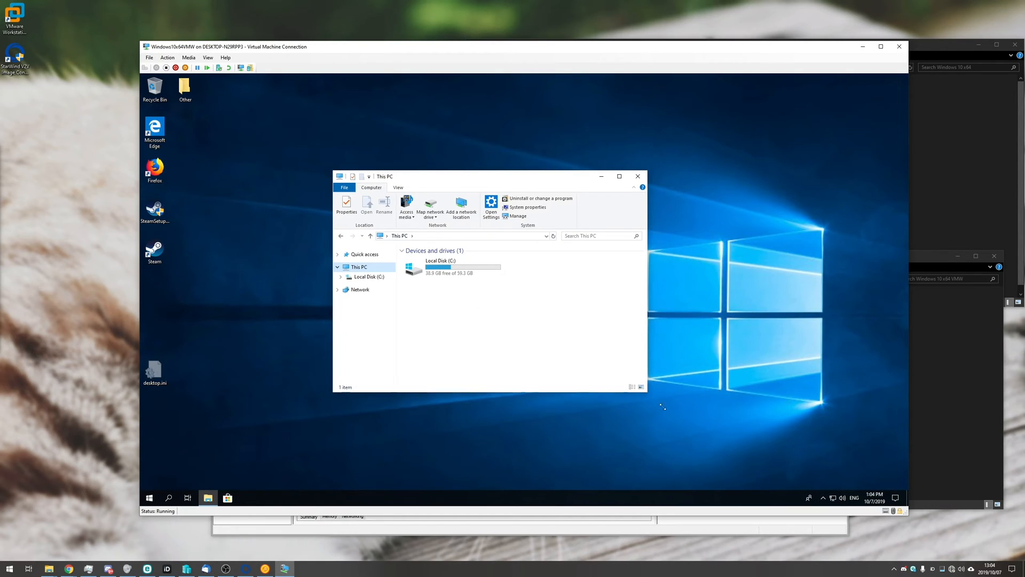
drag(646, 390, 766, 460)
click(452, 266)
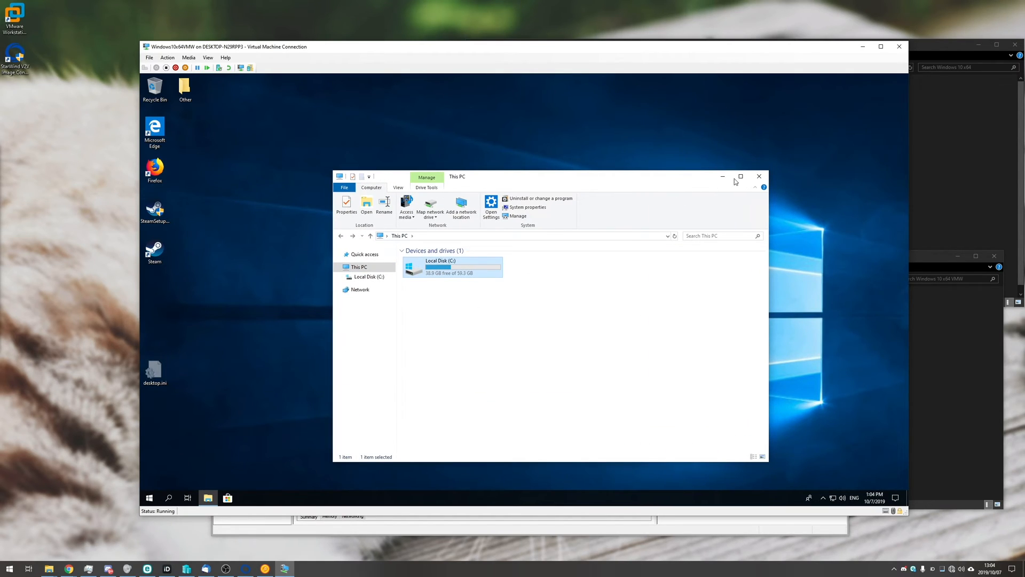
click(758, 177)
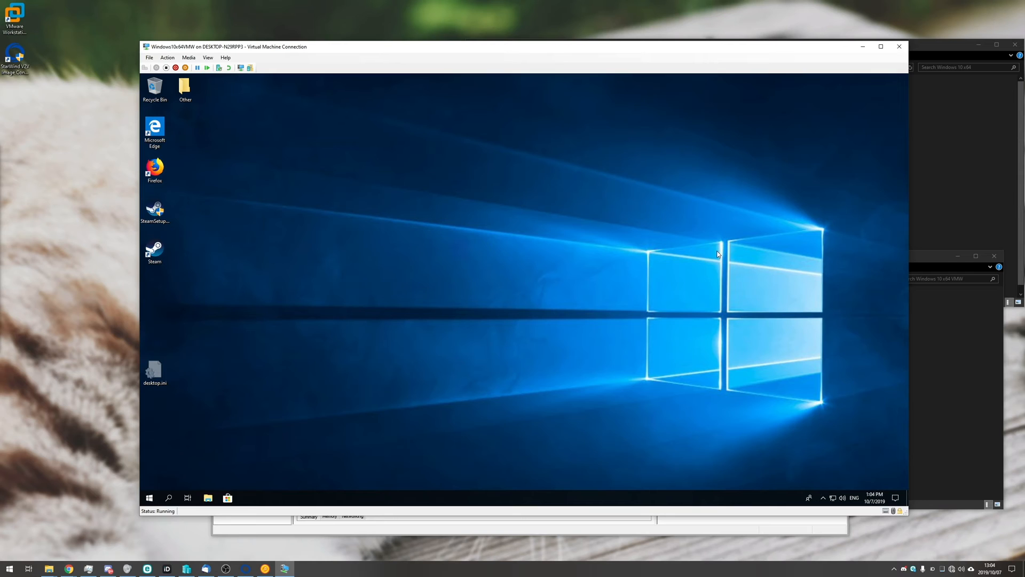
click(175, 68)
Confirm turning off Windows10x64VMW and close its connection window, leaving Hyper-V Manager in view
click(536, 294)
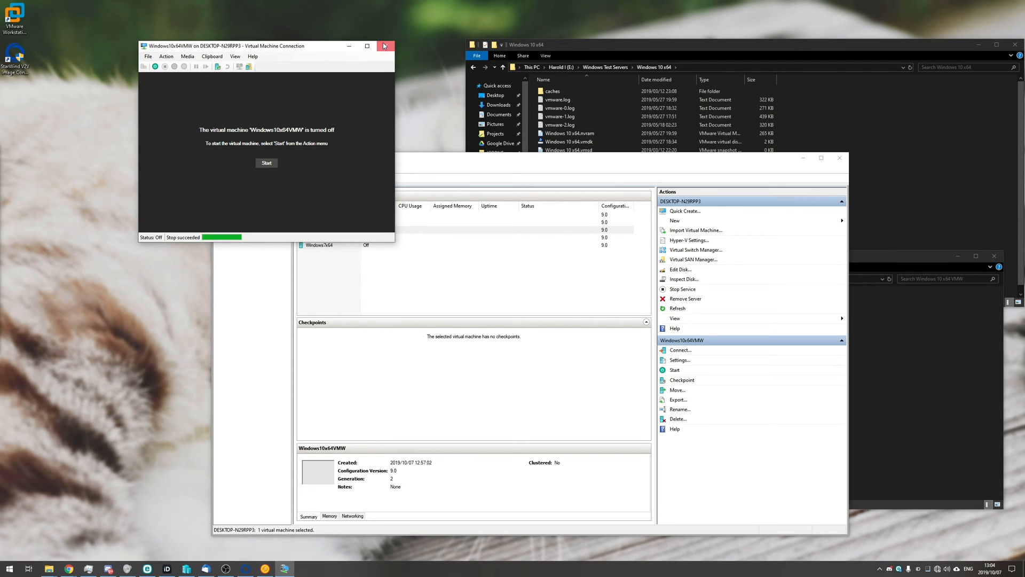
click(384, 43)
click(465, 230)
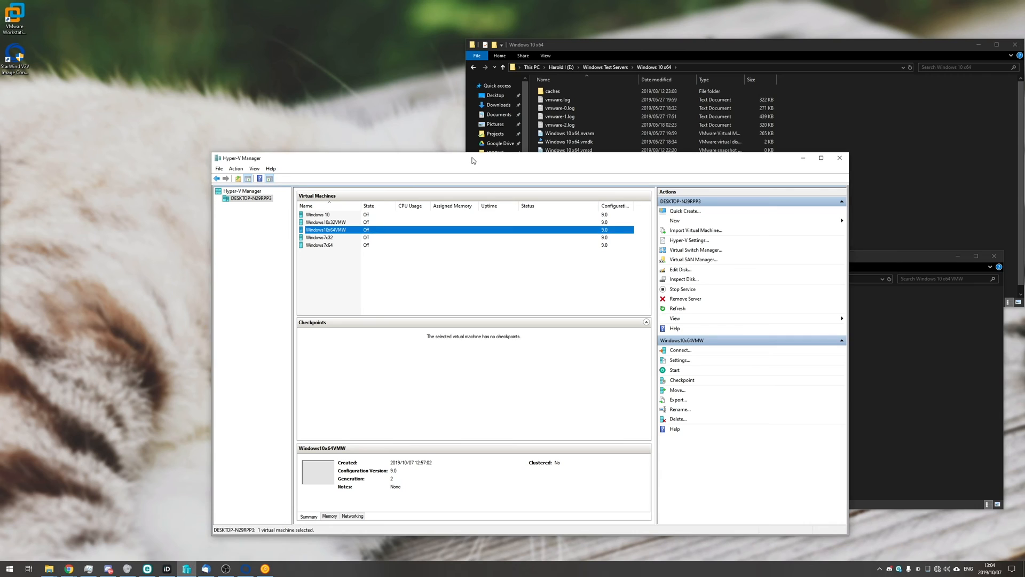
drag(470, 159, 466, 147)
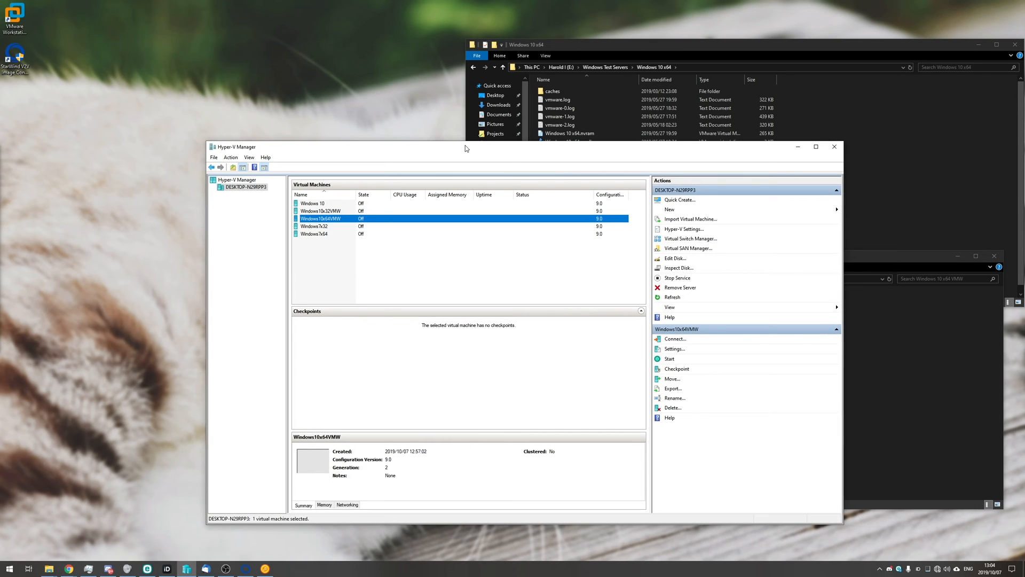
drag(465, 145, 462, 126)
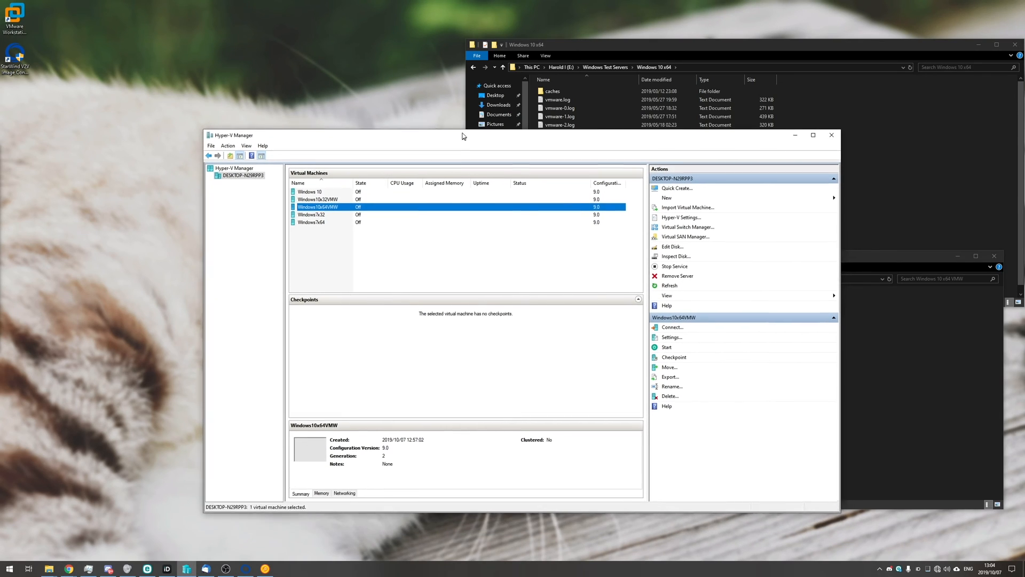